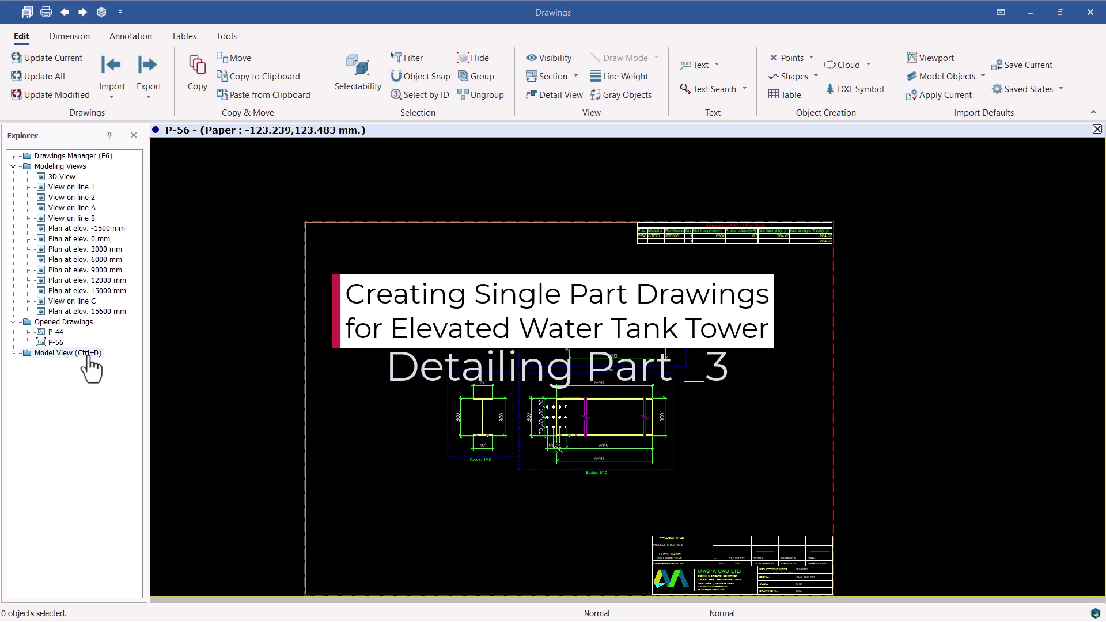
Return from the drawings to the 3D model of the tower and clear the column selection.
double_click(68, 353)
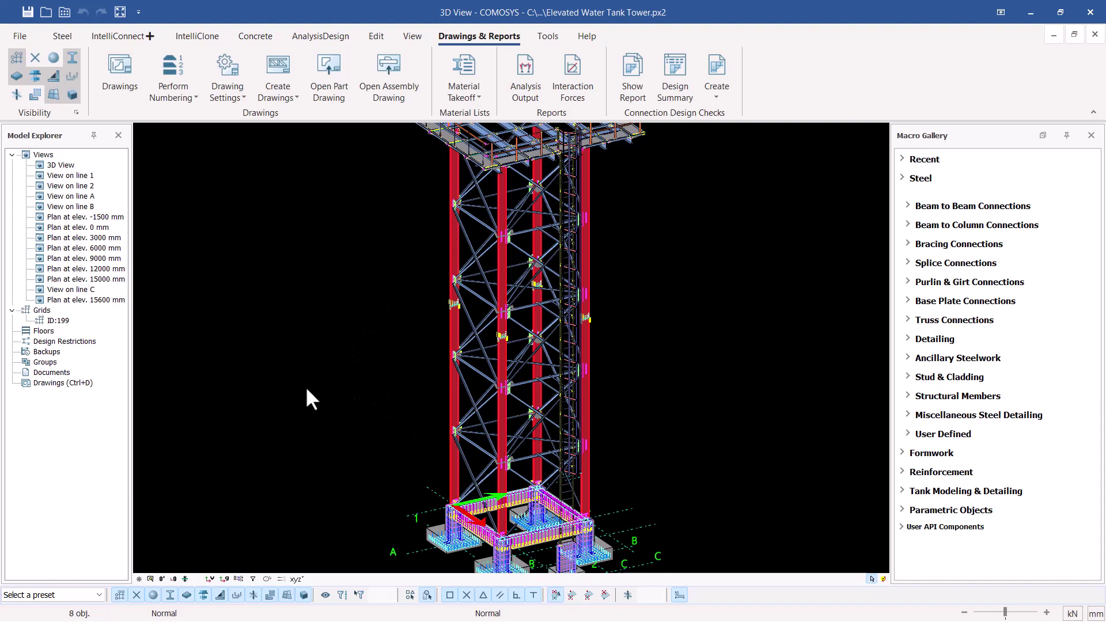
left_click(758, 259)
scroll(593, 358, "down", 3)
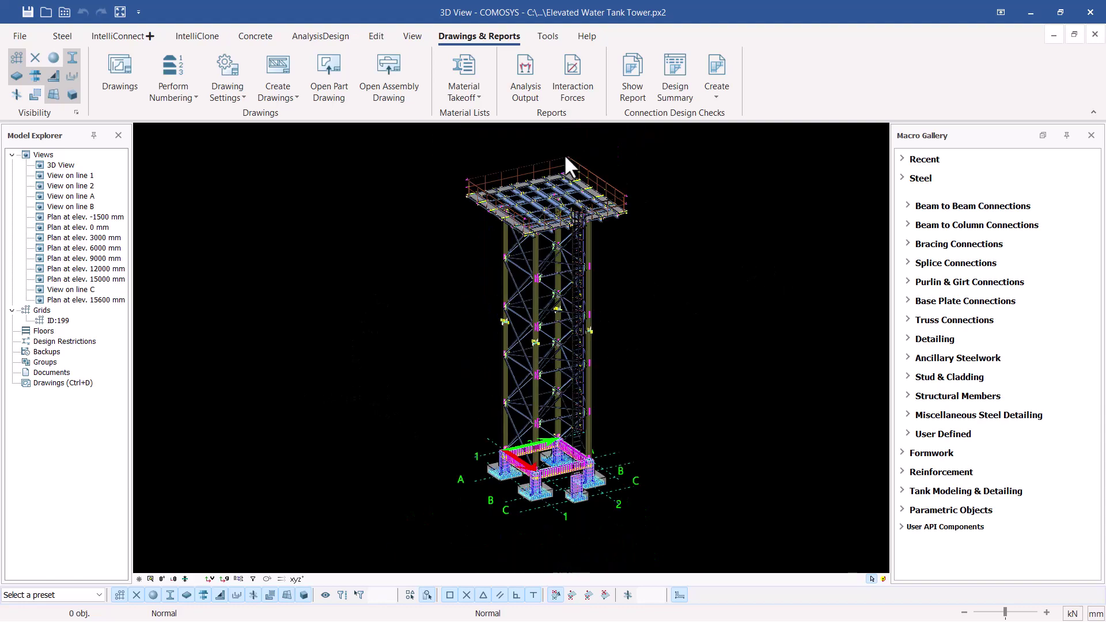
Examine the main beams of the tank platform by selecting them one at a time.
scroll(561, 184, "up", 4)
scroll(562, 185, "up", 5)
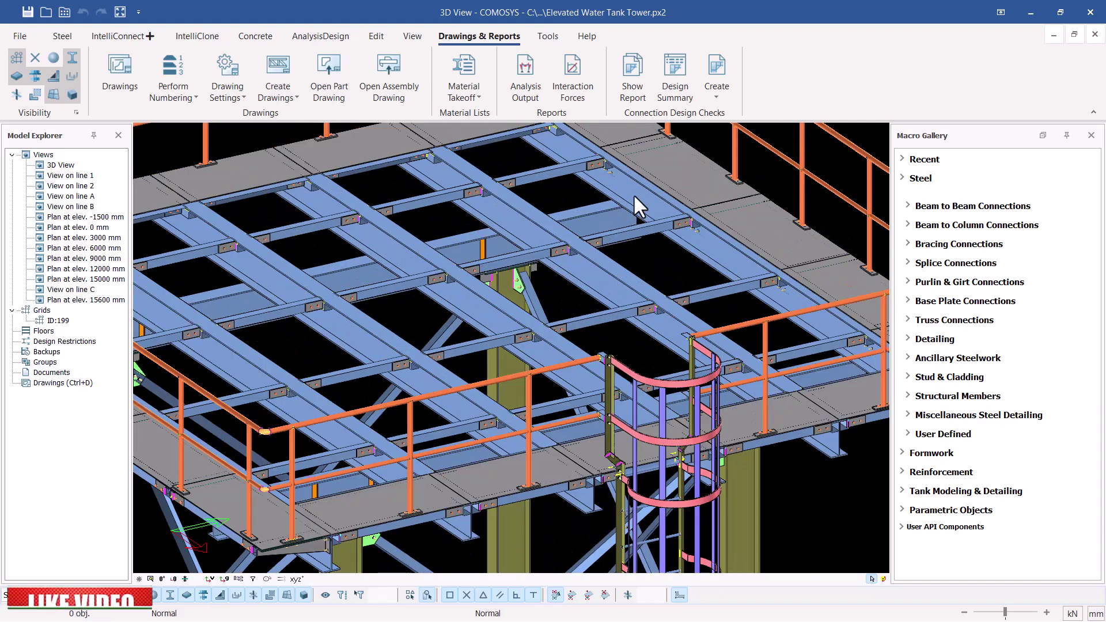
left_click(636, 199)
left_click(522, 211)
left_click(401, 243)
scroll(400, 244, "down", 1)
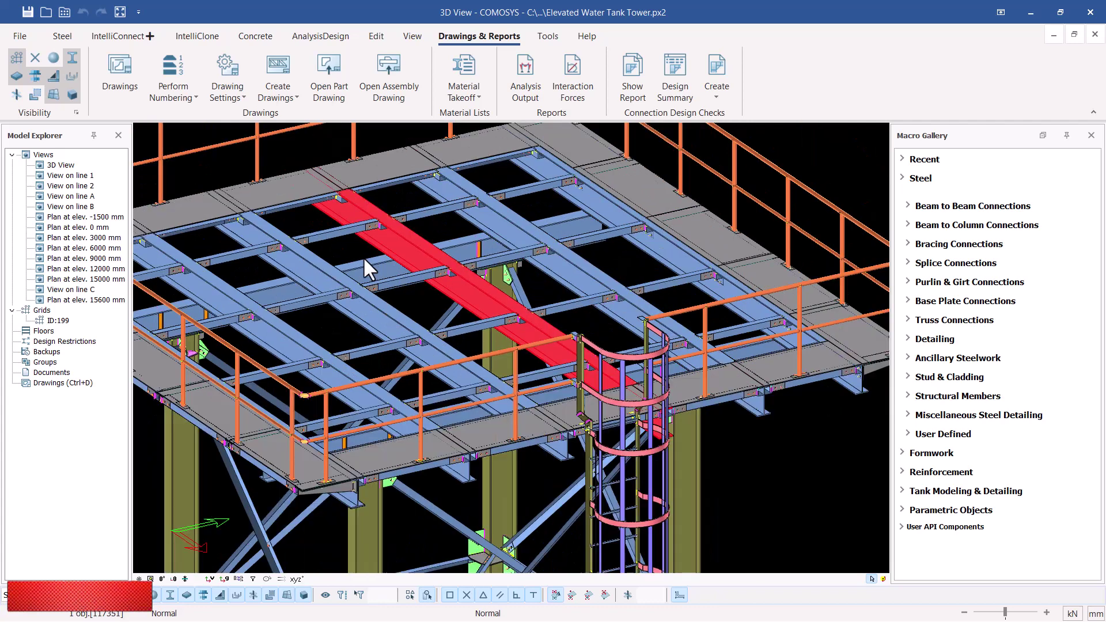
left_click(313, 257)
left_click(211, 286)
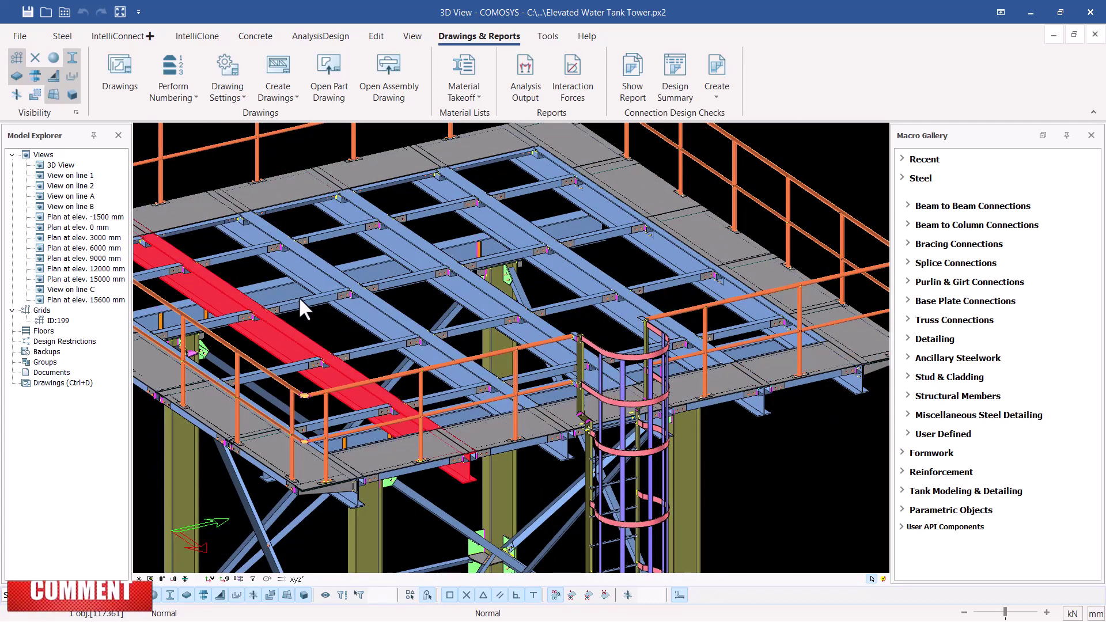
scroll(301, 301, "down", 2)
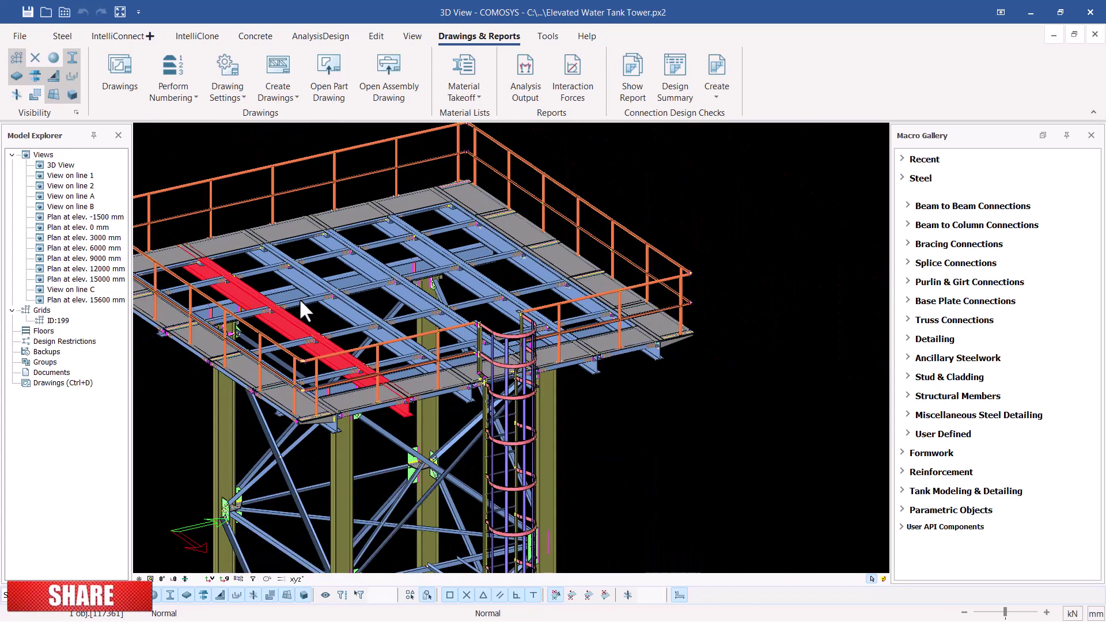
scroll(488, 233, "down", 2)
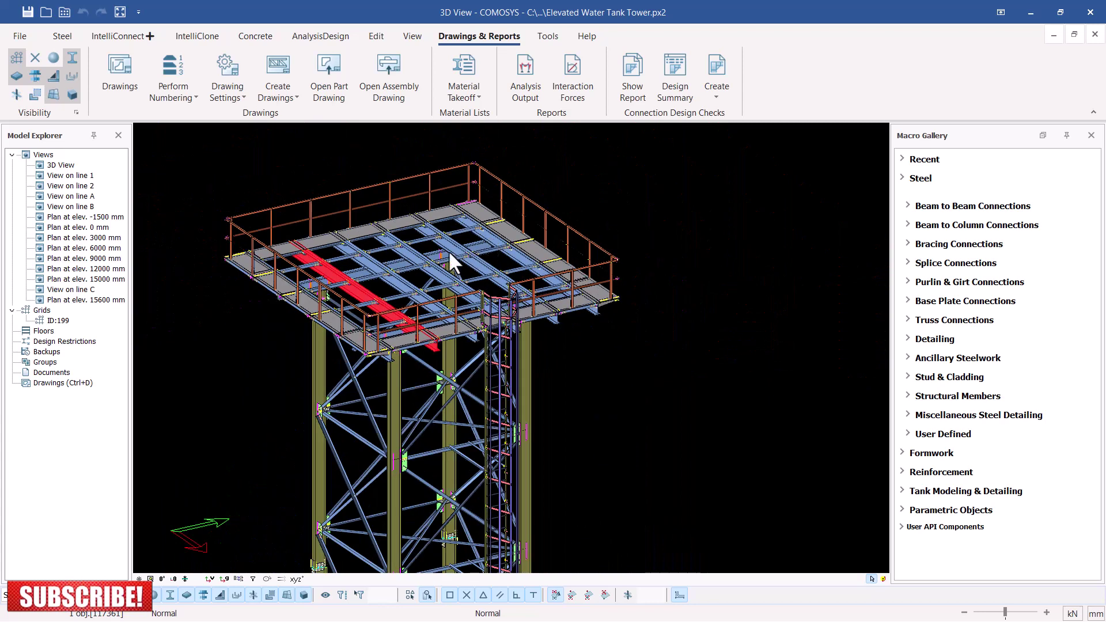
scroll(448, 250, "up", 2)
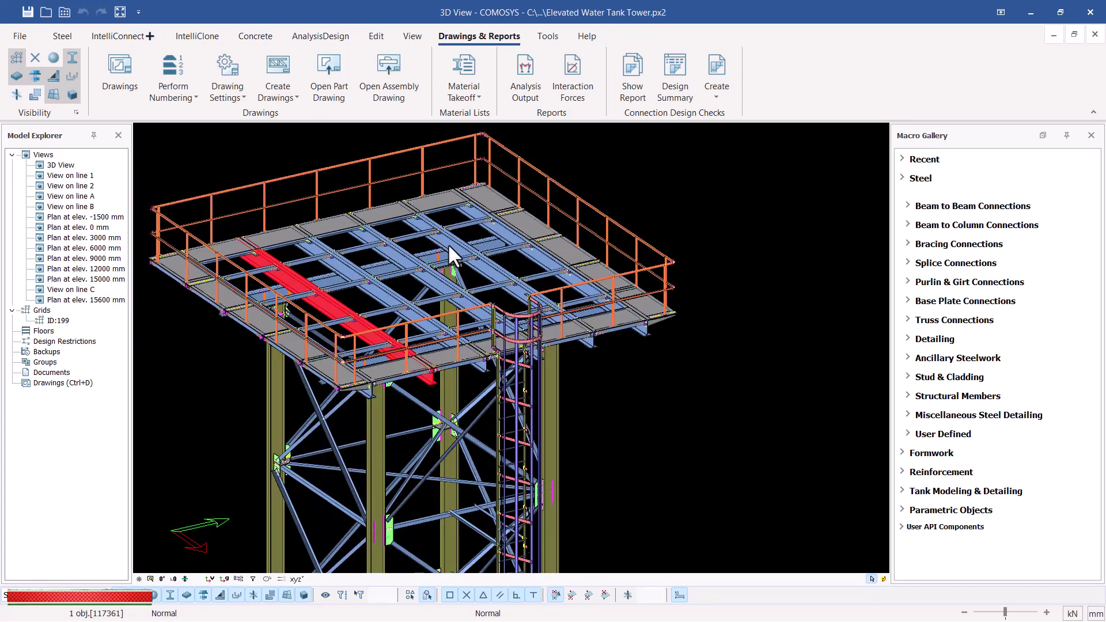
Try selecting all objects with the same color as the picked platform beam, and clear that selection.
left_click(378, 38)
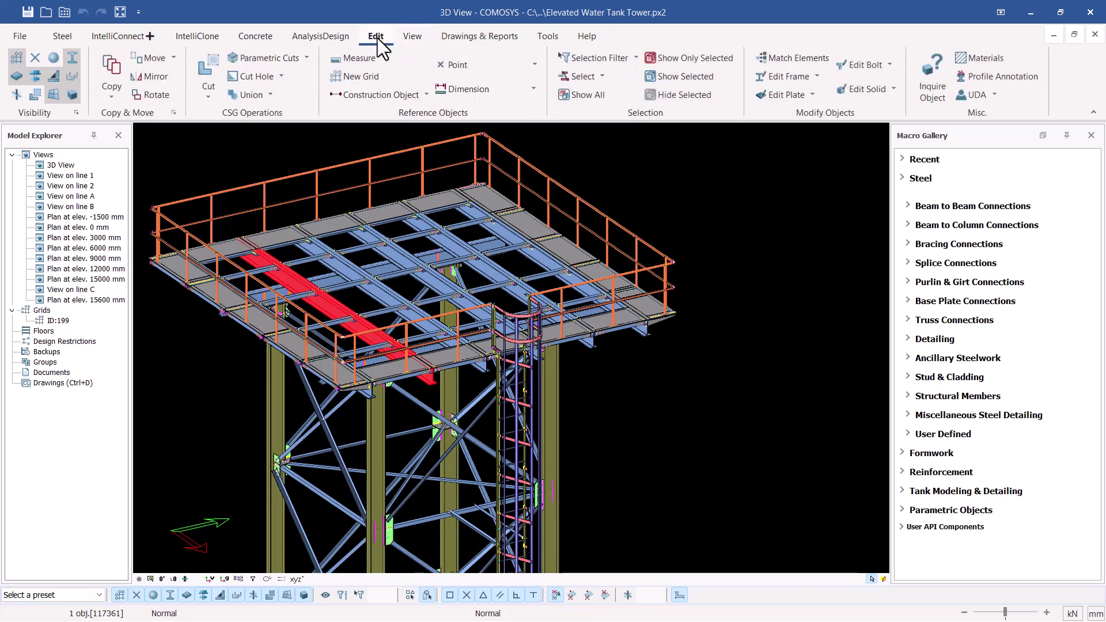
left_click(603, 75)
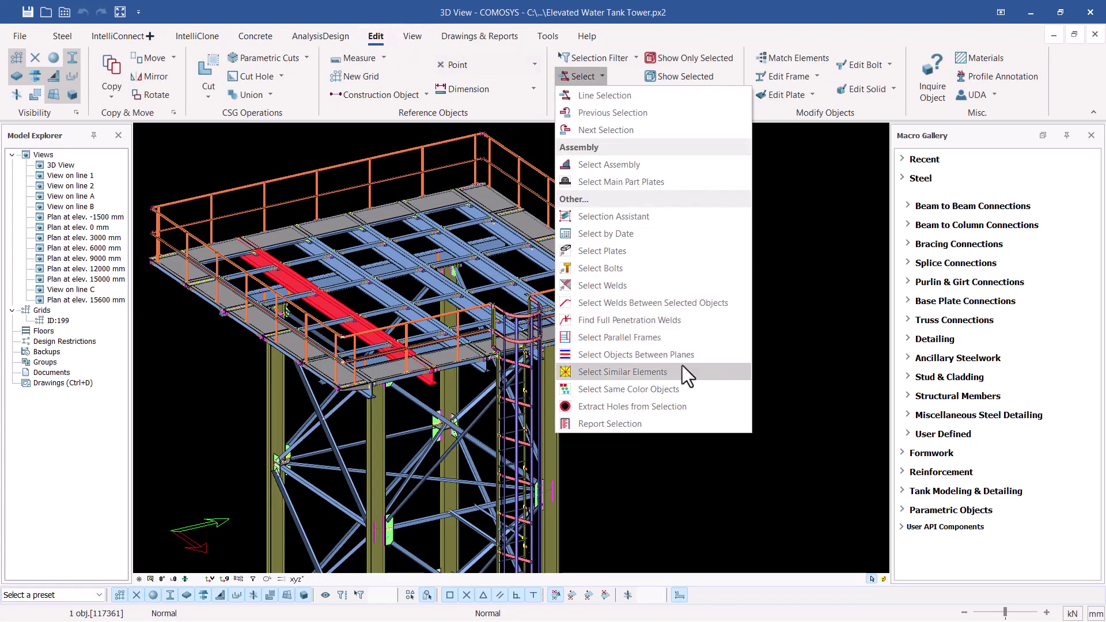
left_click(662, 389)
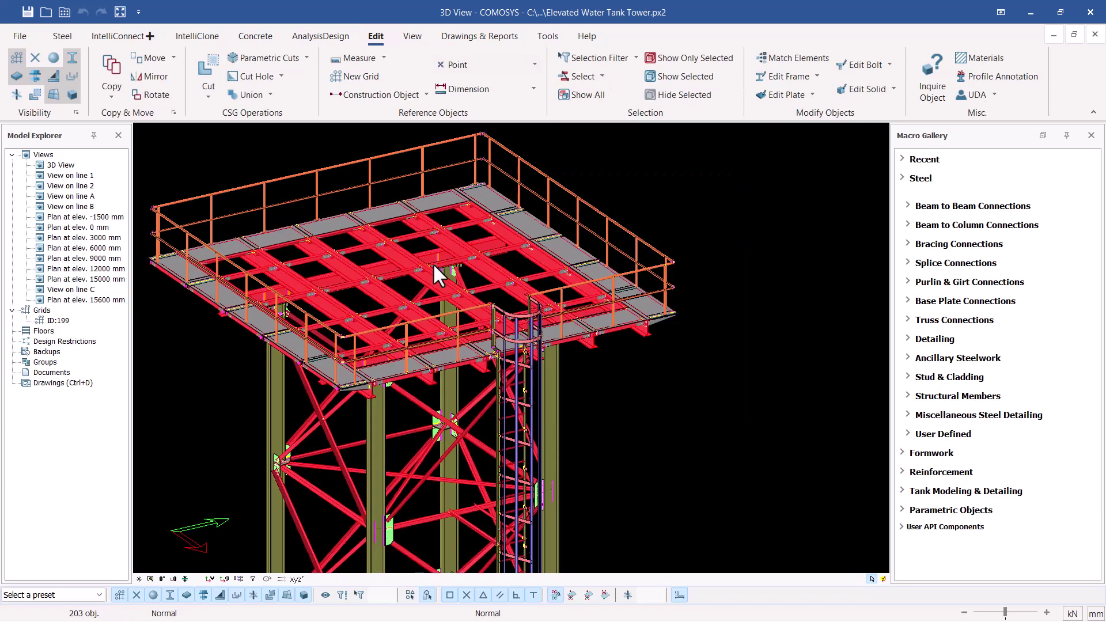
scroll(494, 237, "down", 2)
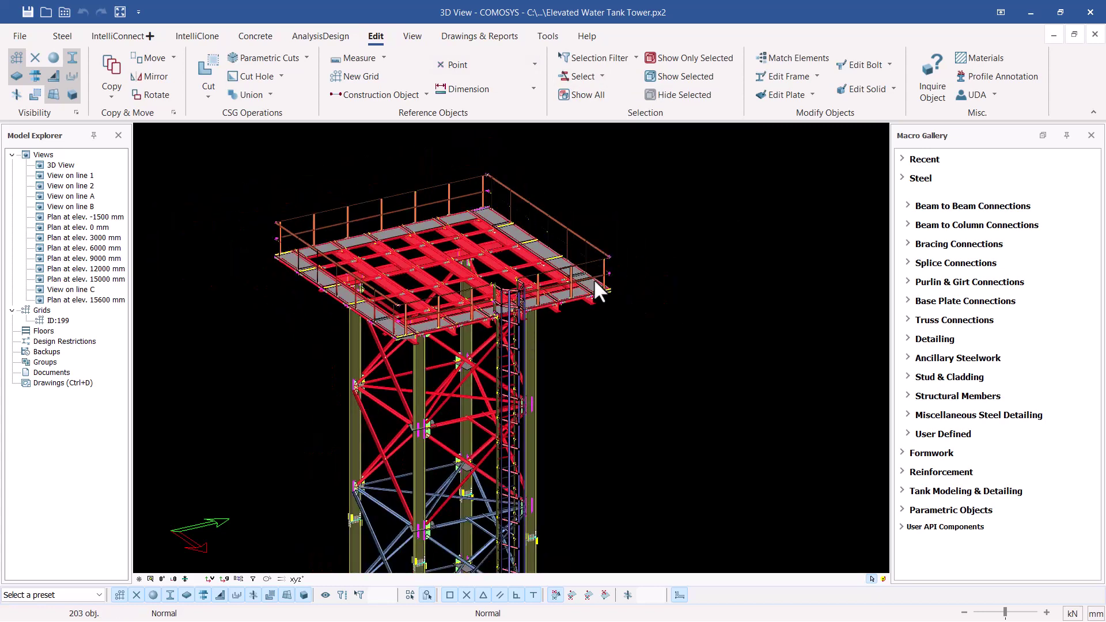
right_click(666, 199)
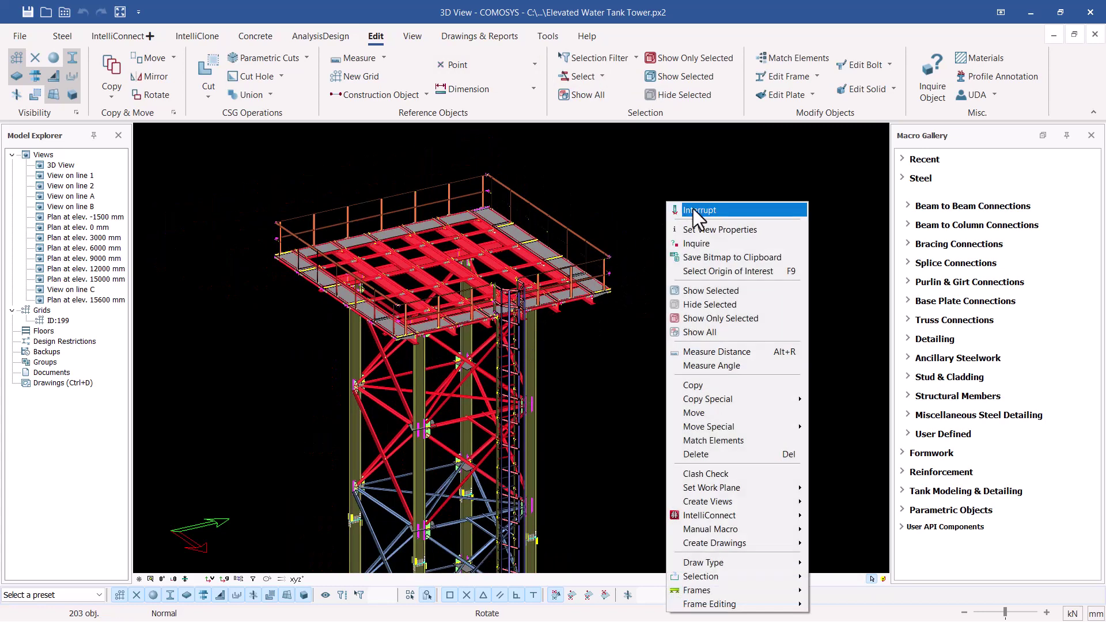
left_click(693, 209)
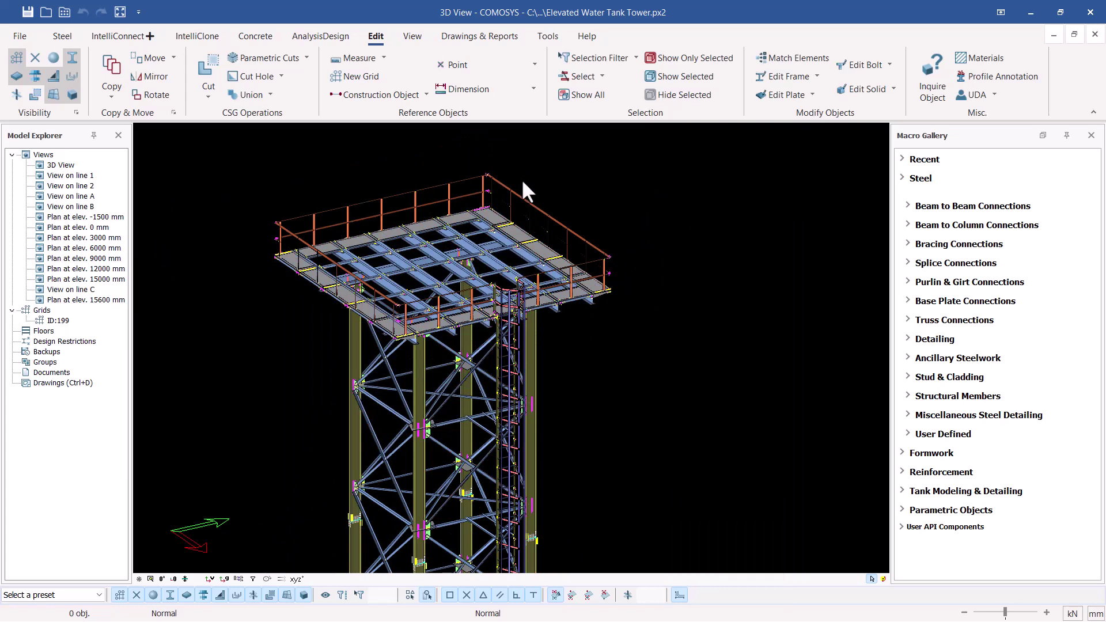
Window-select the upper part of the tower and open Grouped Object Selection beside the structure.
scroll(514, 199, "down", 3)
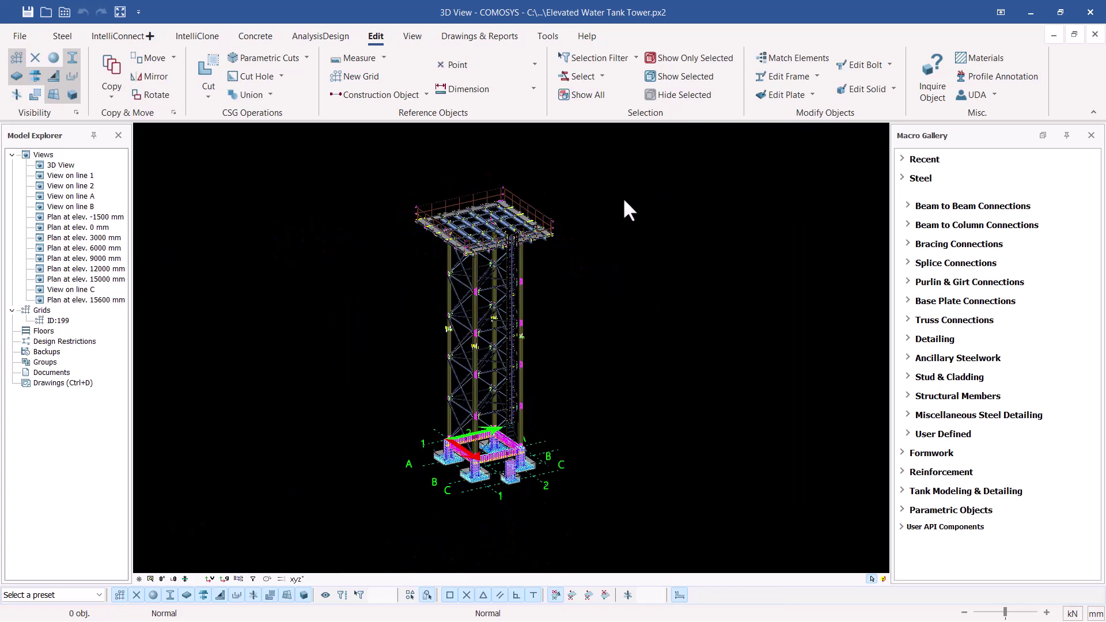
left_click_drag(681, 168, 251, 330)
scroll(510, 197, "up", 3)
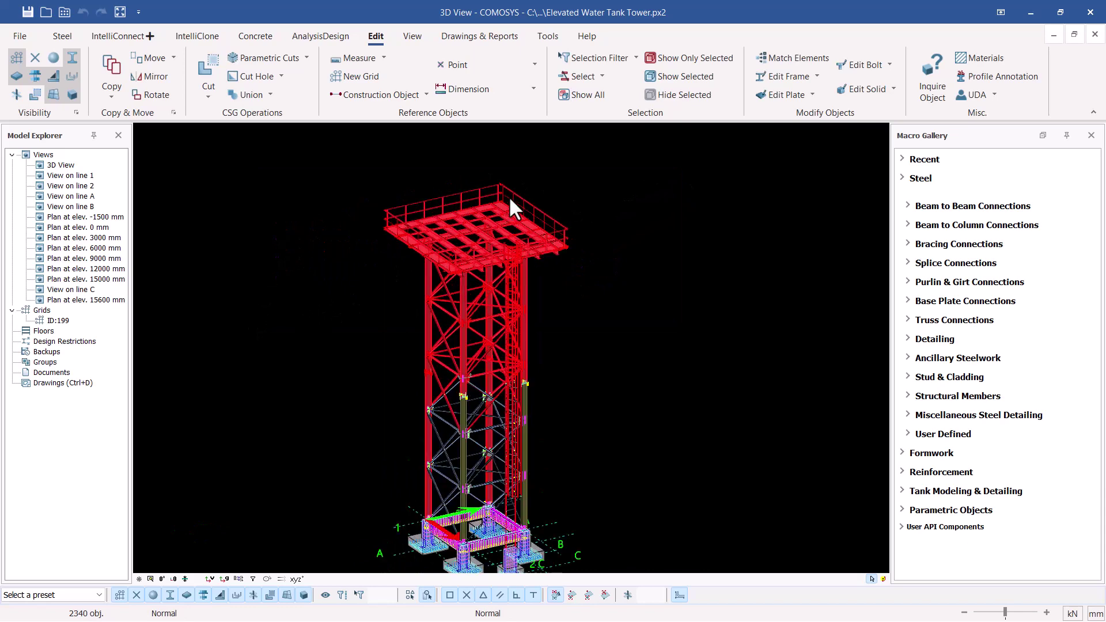
double_click(510, 197)
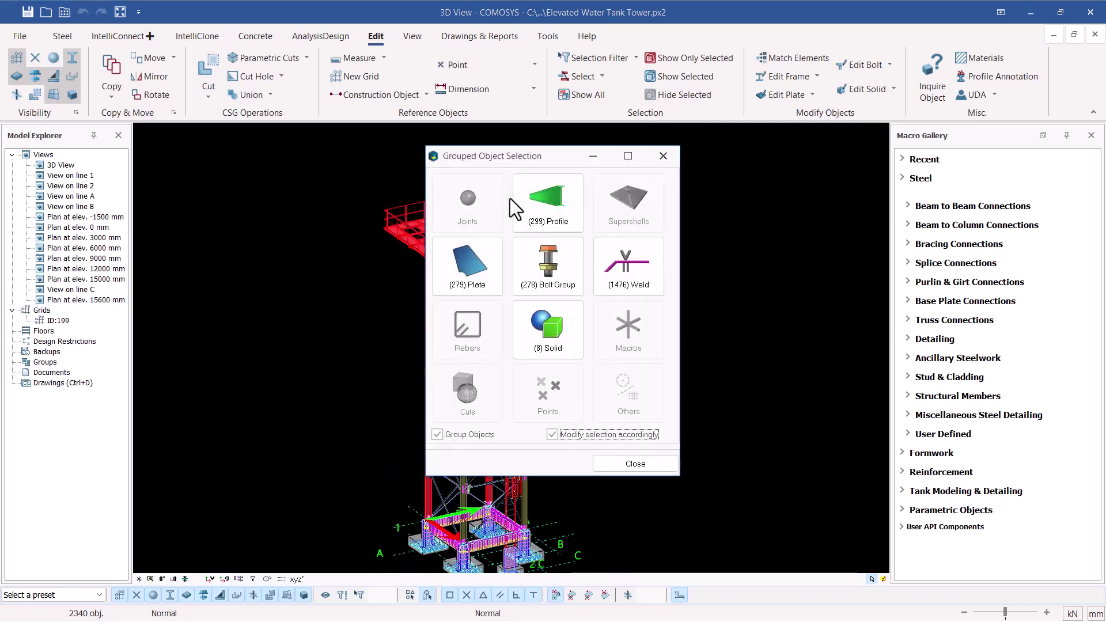
left_click_drag(531, 152, 730, 157)
Group the selected profiles by section name and beam group, and keep only the IPE300 beams selected.
left_click(744, 219)
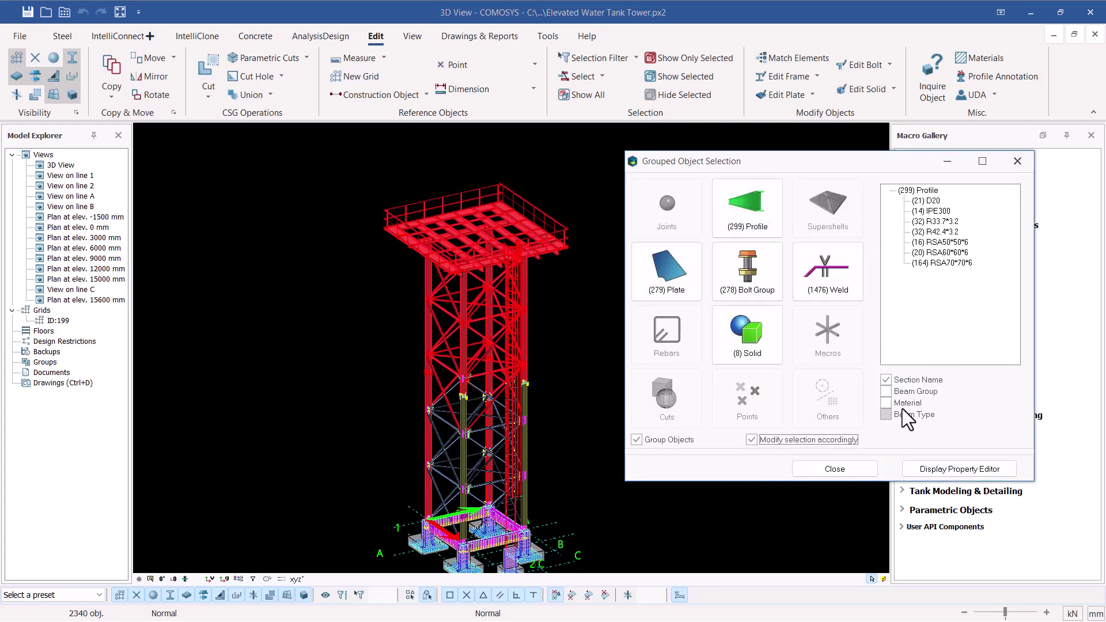
left_click(886, 392)
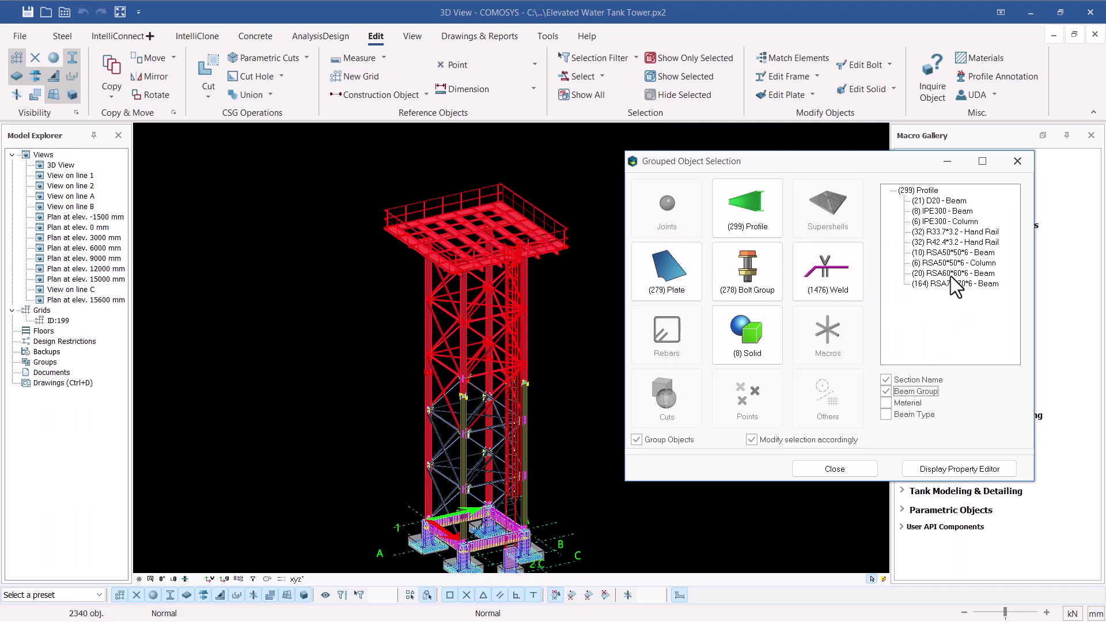
left_click(937, 212)
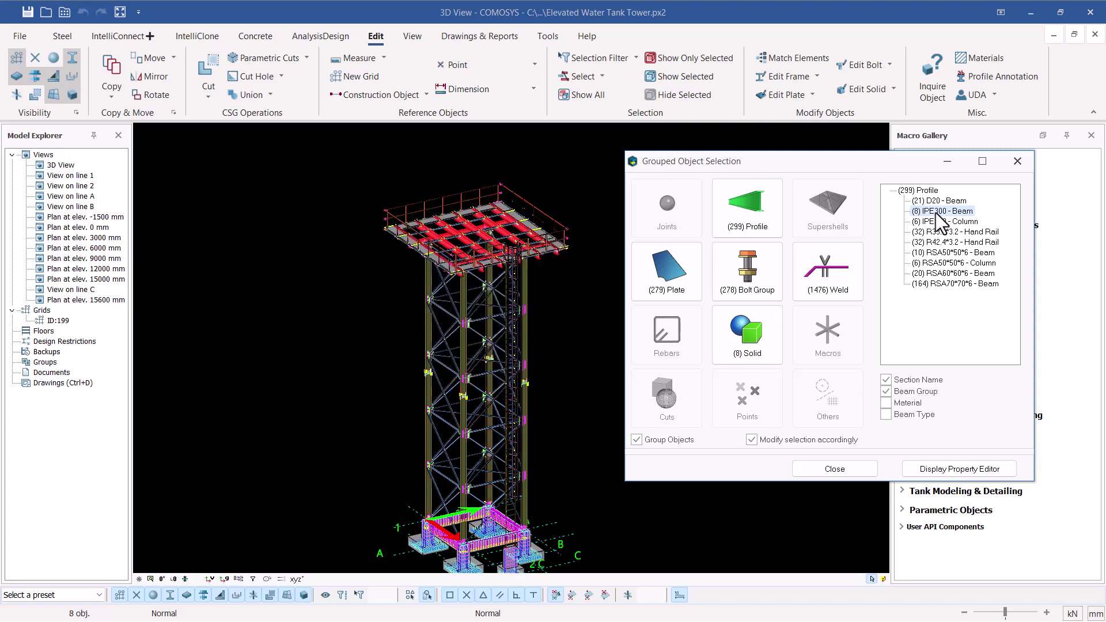
left_click(833, 469)
Examine the selected IPE300 beams of the platform from above and below.
scroll(442, 223, "up", 8)
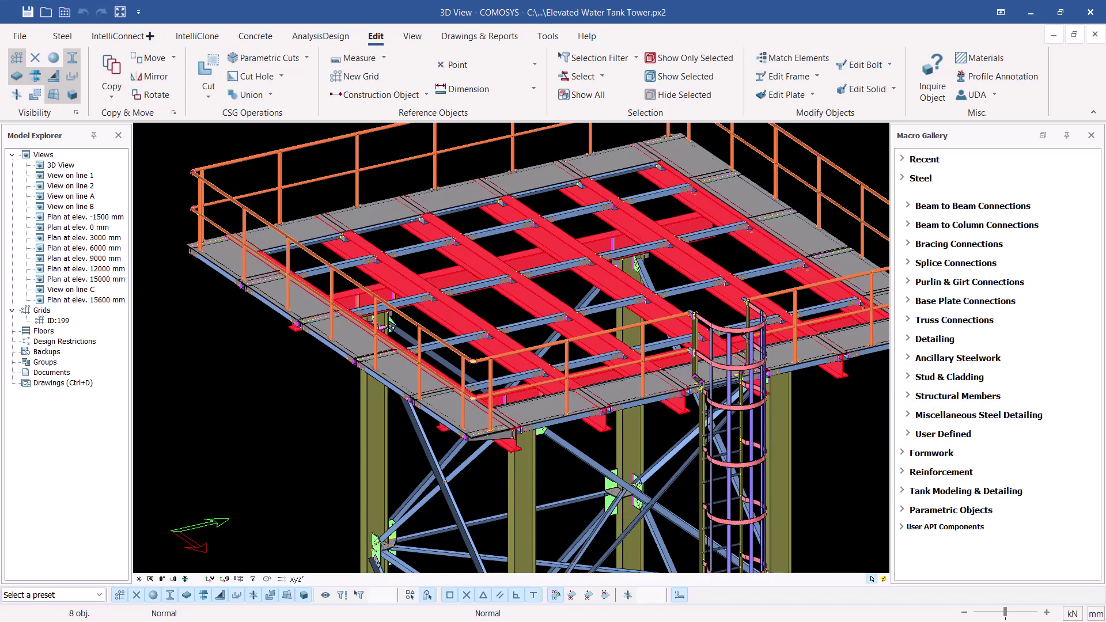
scroll(548, 280, "down", 4)
middle_click_drag(548, 279, 527, 133)
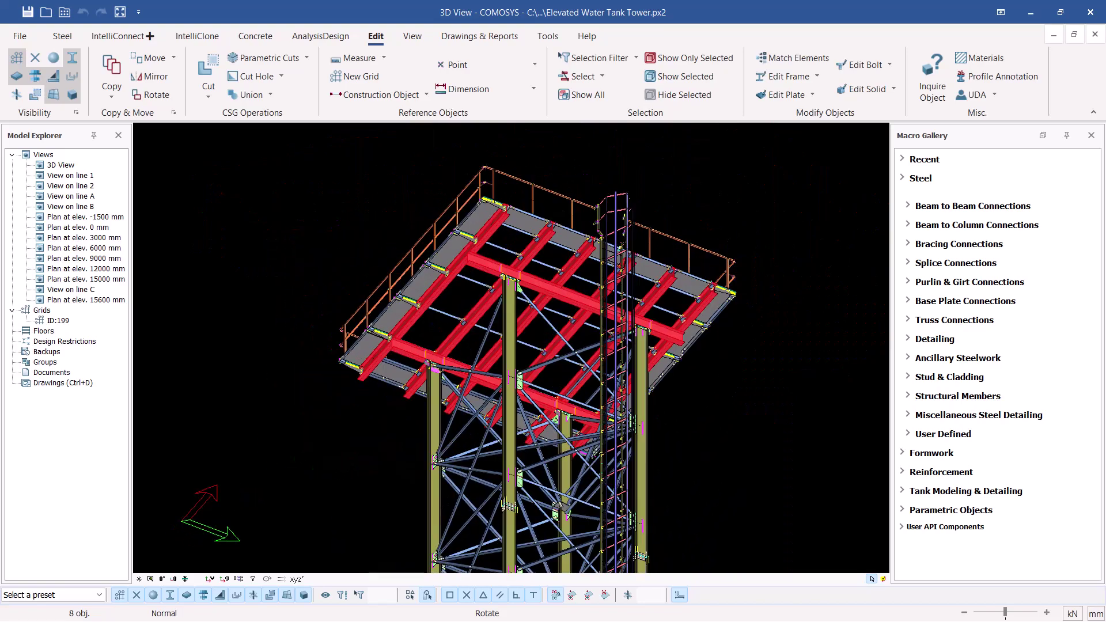
scroll(475, 257, "up", 6)
scroll(472, 260, "down", 2)
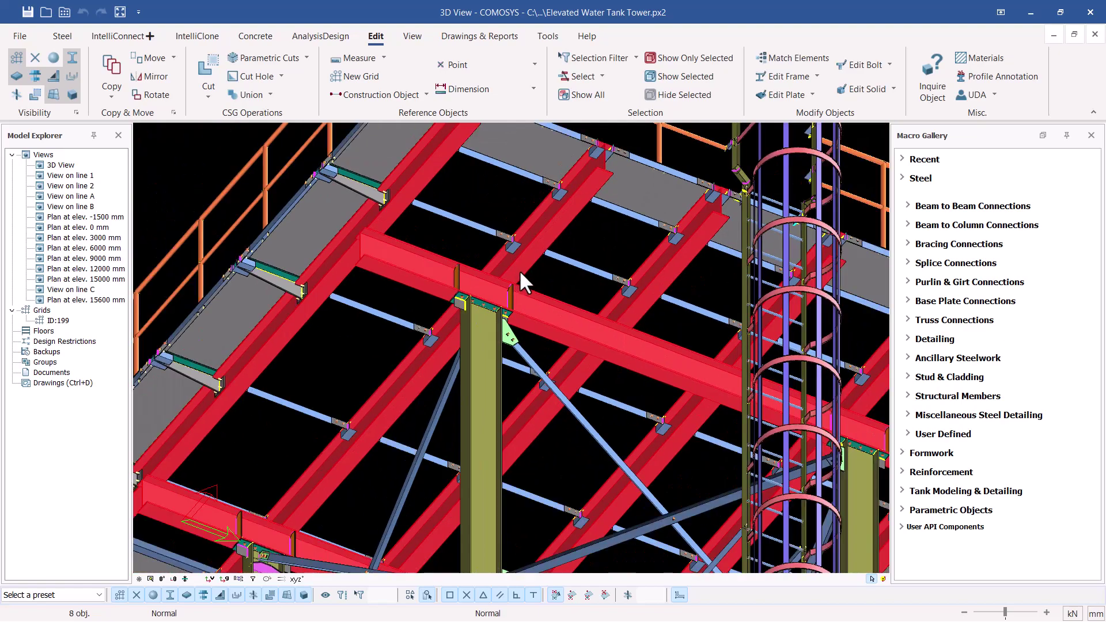
middle_click_drag(507, 266, 554, 404)
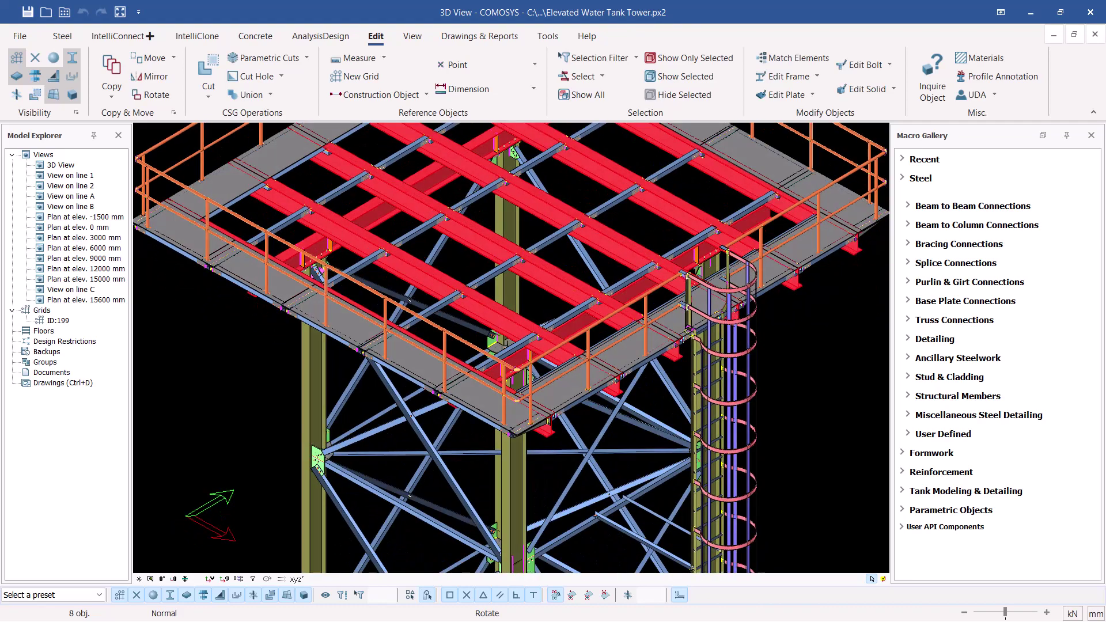
scroll(494, 321, "down", 2)
scroll(497, 179, "up", 1)
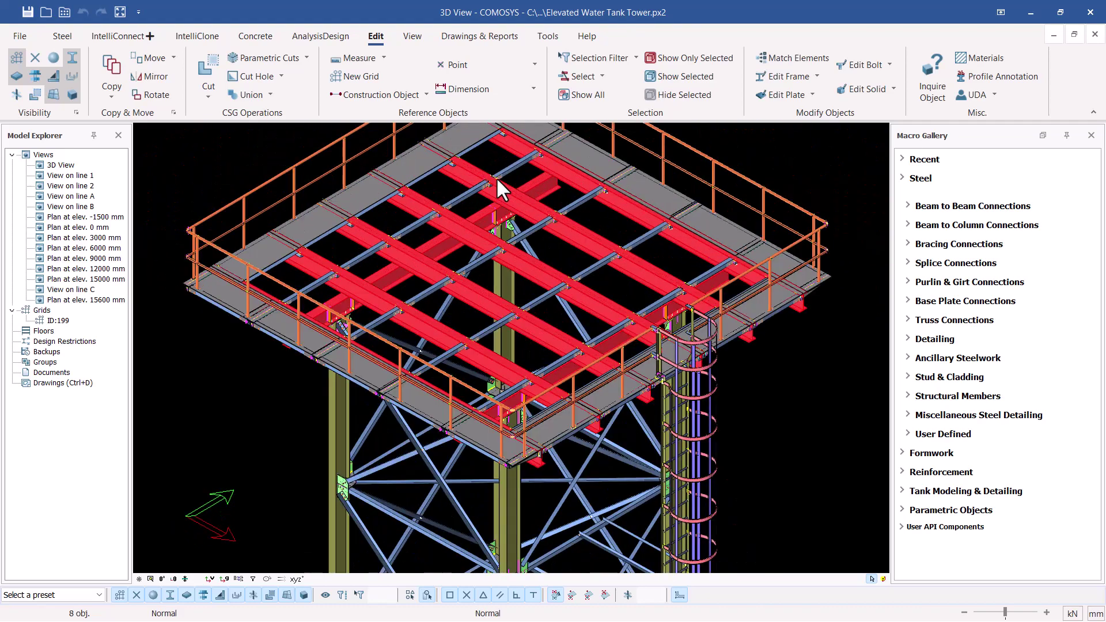
Create part drawings for the selected IPE300 beams.
left_click(478, 38)
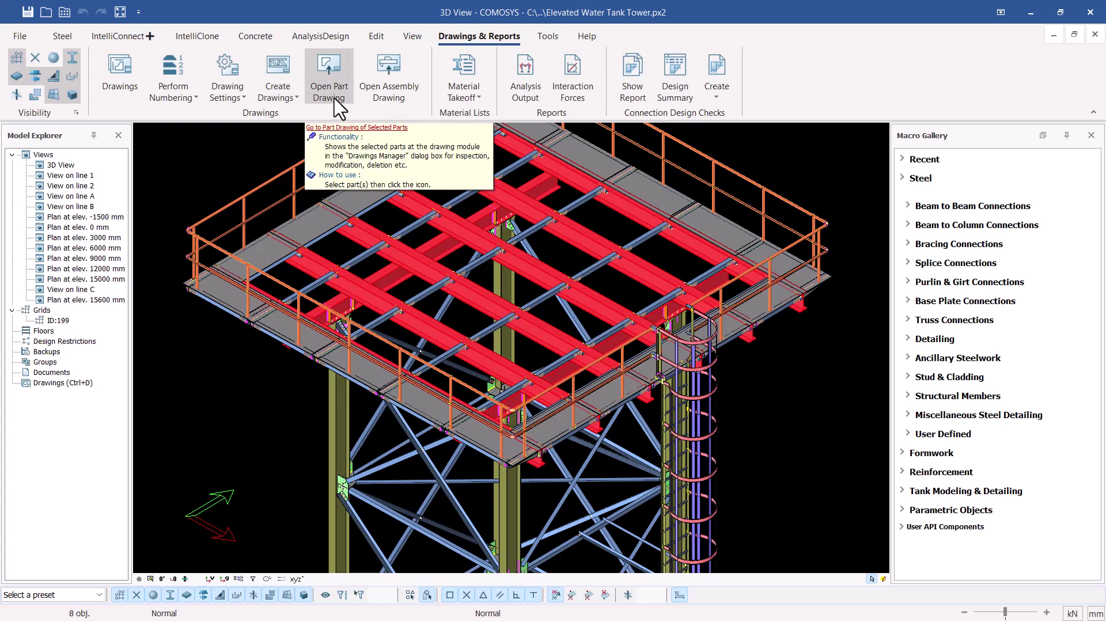
left_click(297, 97)
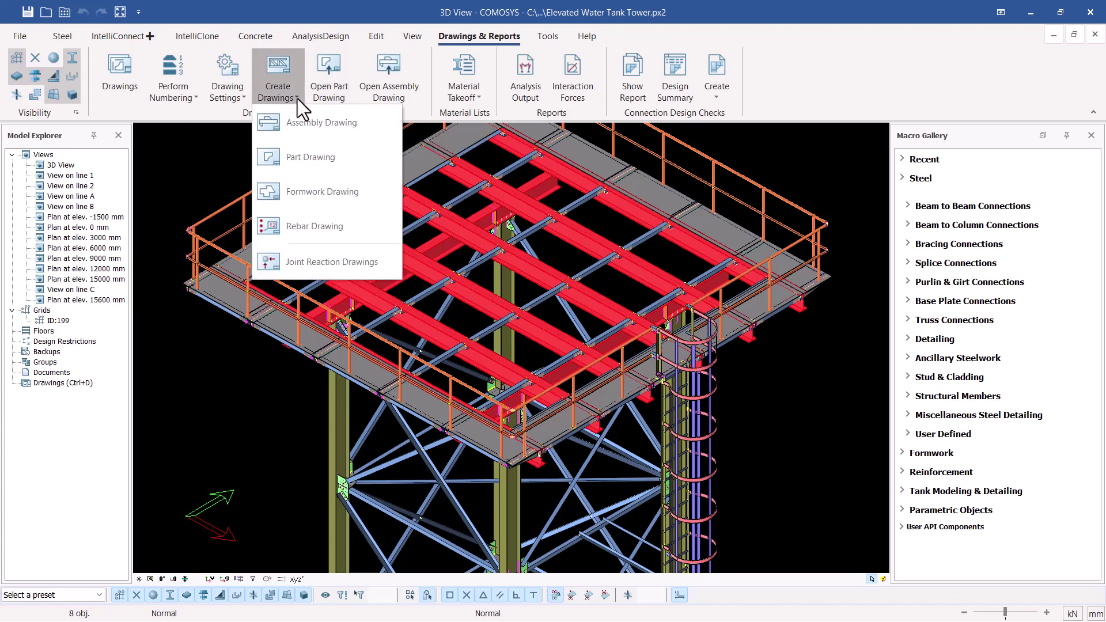
left_click(309, 157)
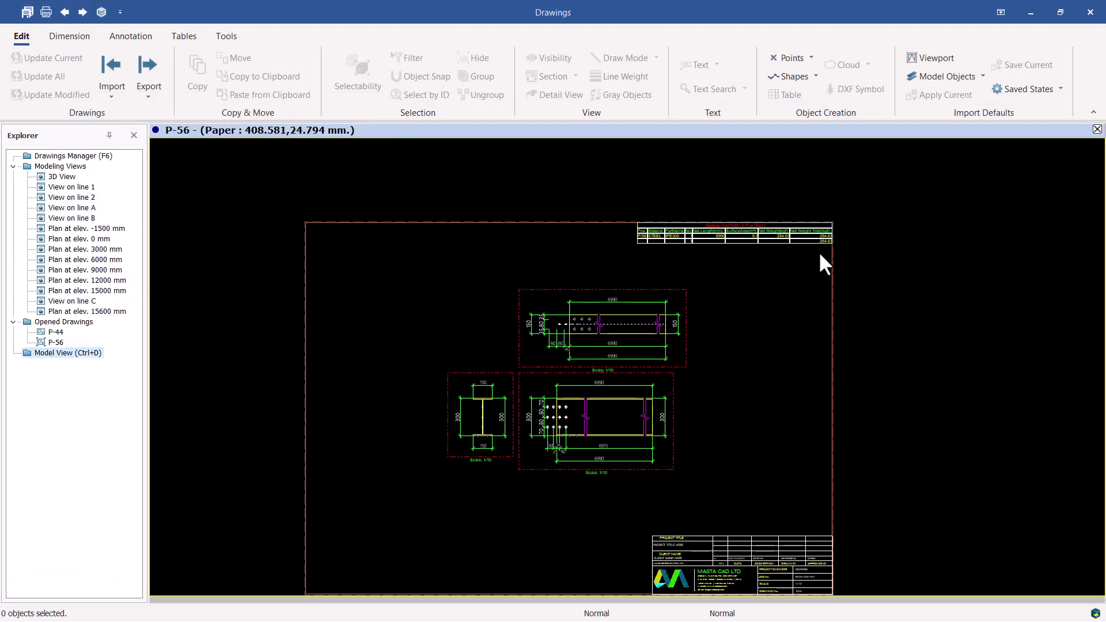
Open the Drawings Manager and check off drawings P-44 and P-56.
left_click(108, 160)
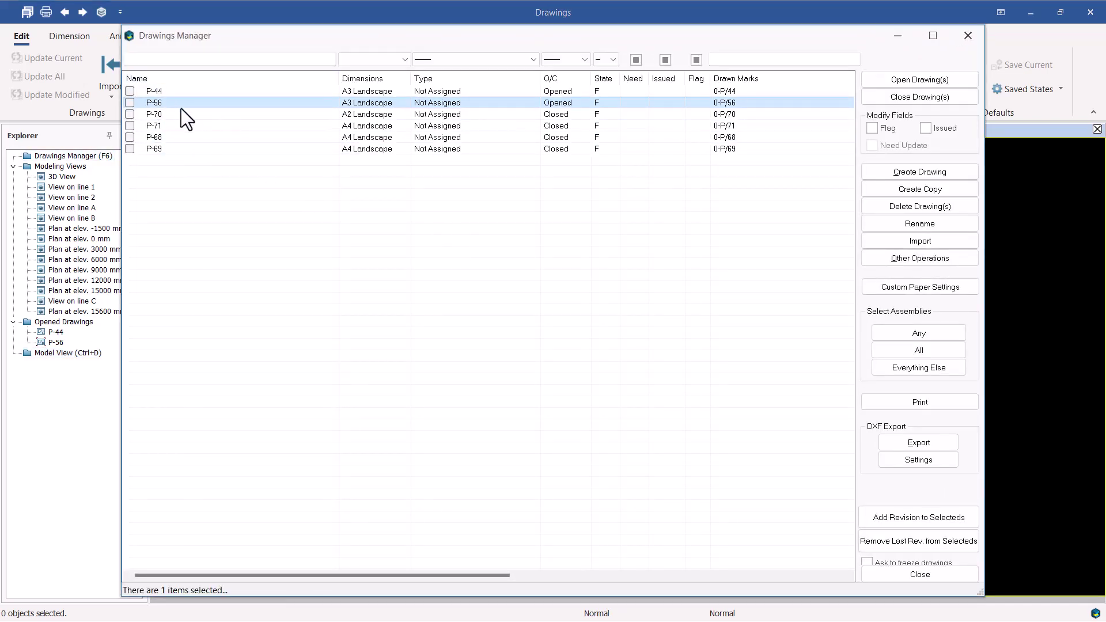
left_click(130, 90)
left_click(129, 102)
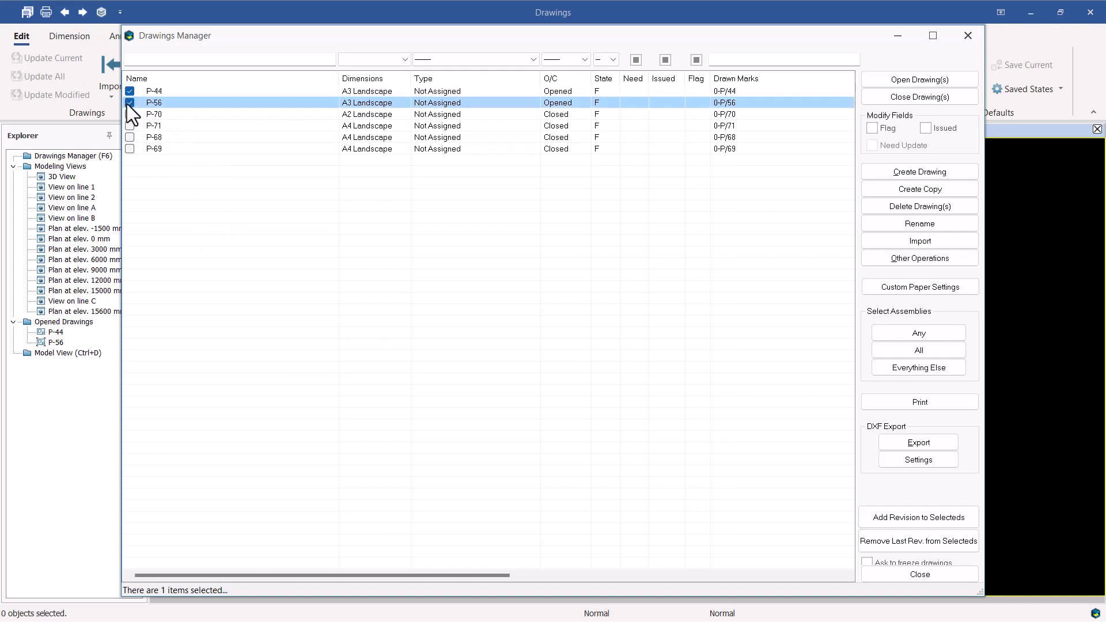
left_click(189, 216)
Open part drawing P-70 and inspect its beam views, dimensions, material list and assemblies list.
double_click(154, 115)
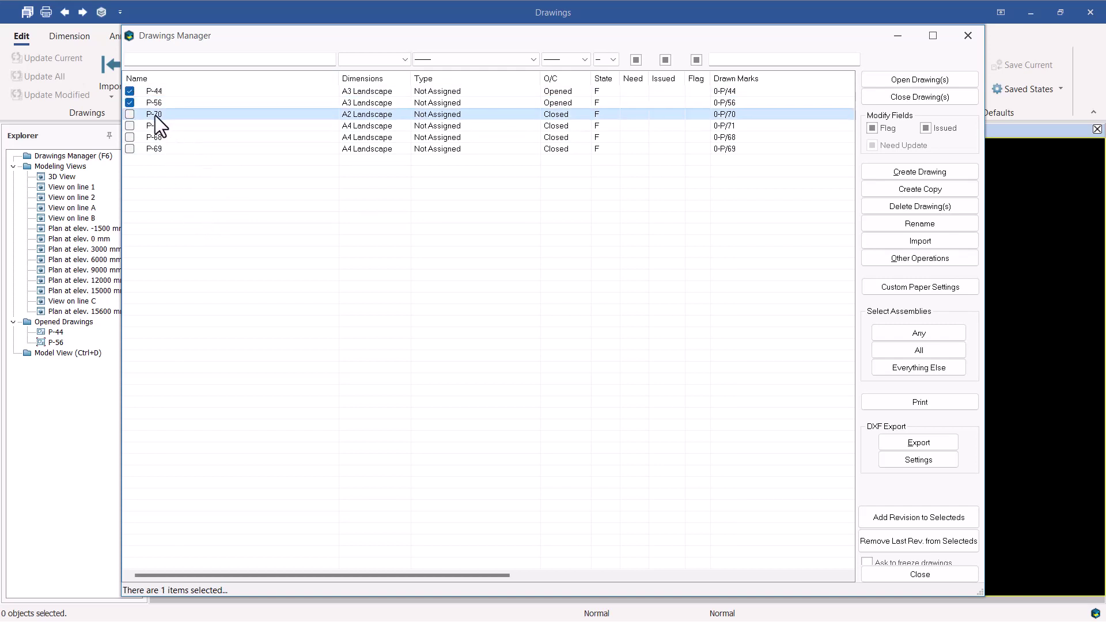
left_click(970, 39)
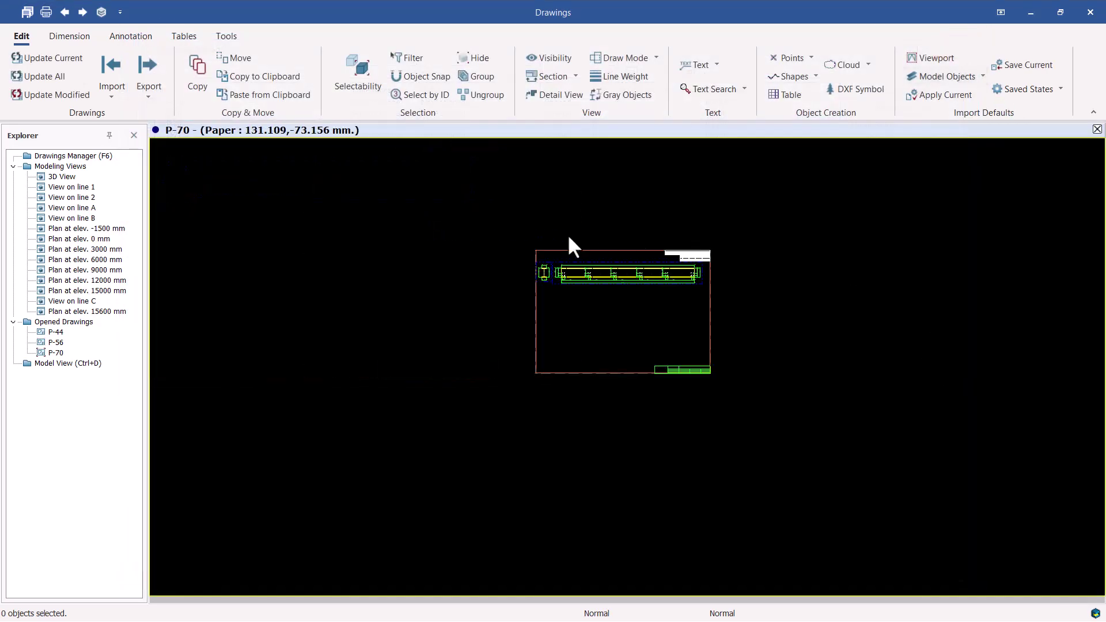
scroll(663, 300, "up", 3)
scroll(576, 247, "down", 2)
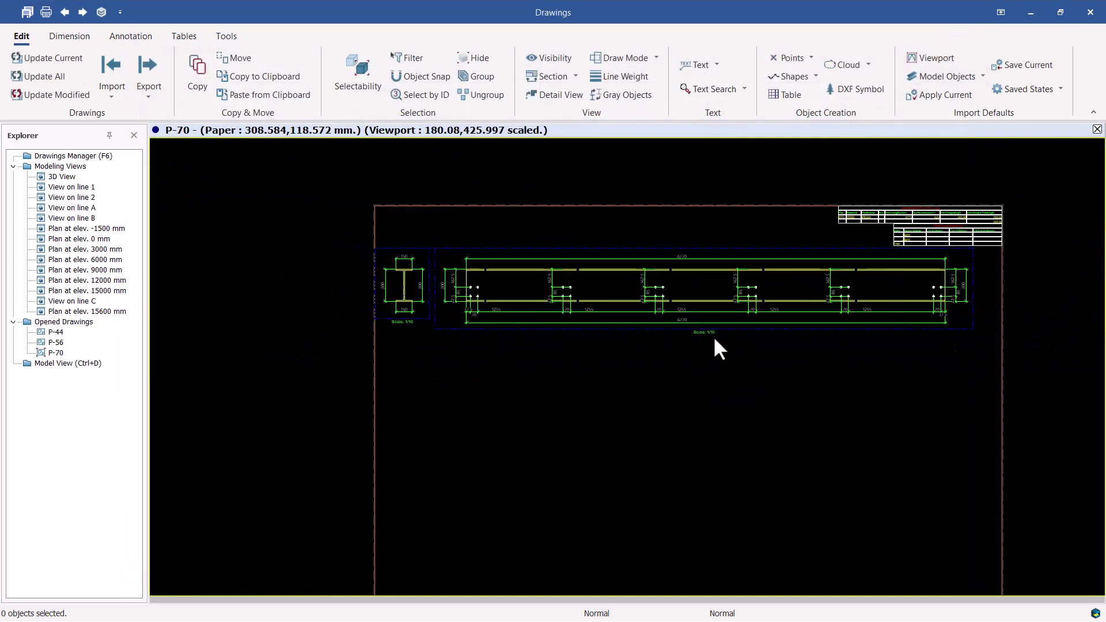
scroll(719, 346, "up", 2)
scroll(986, 248, "up", 4)
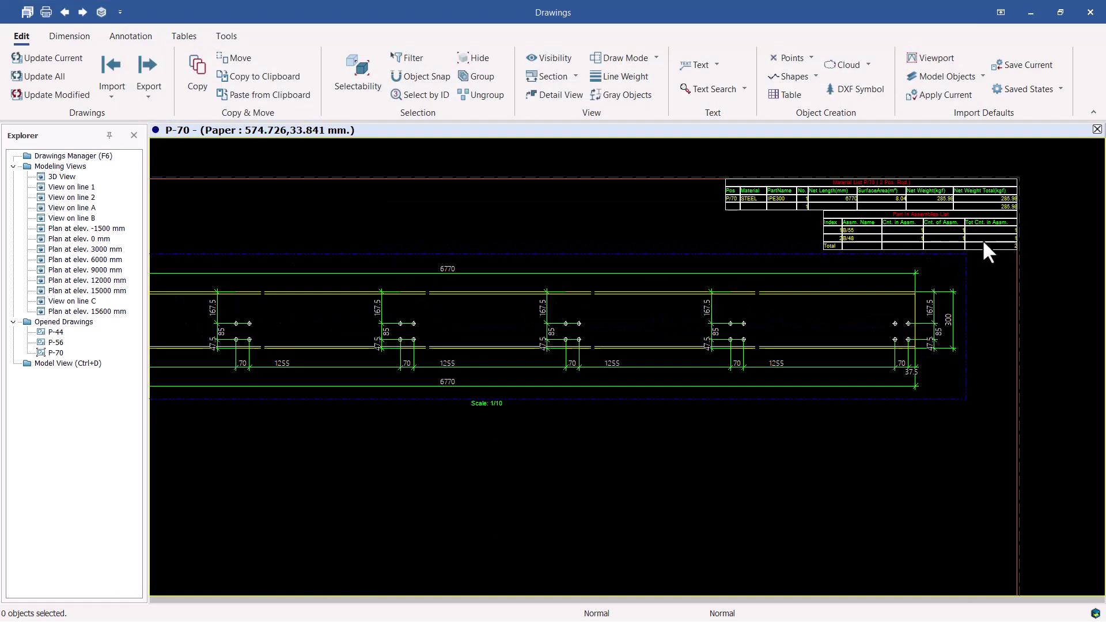
scroll(983, 248, "down", 3)
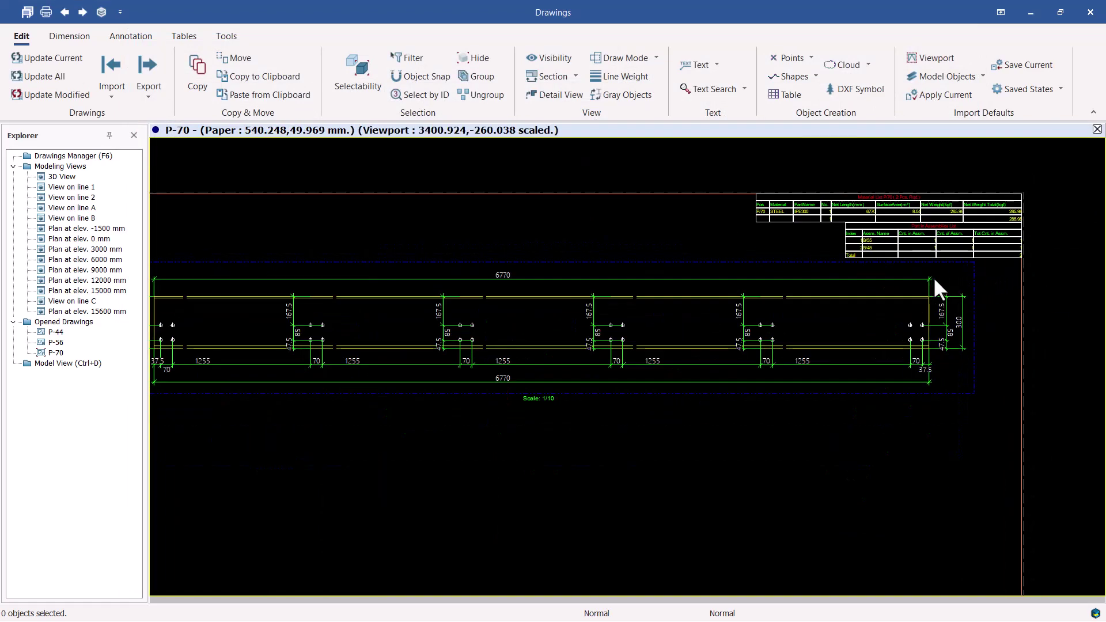
Enable break symbols on the collapsed front viewport of drawing P-70, set them as default, and apply the changes.
left_click(774, 395)
double_click(774, 394)
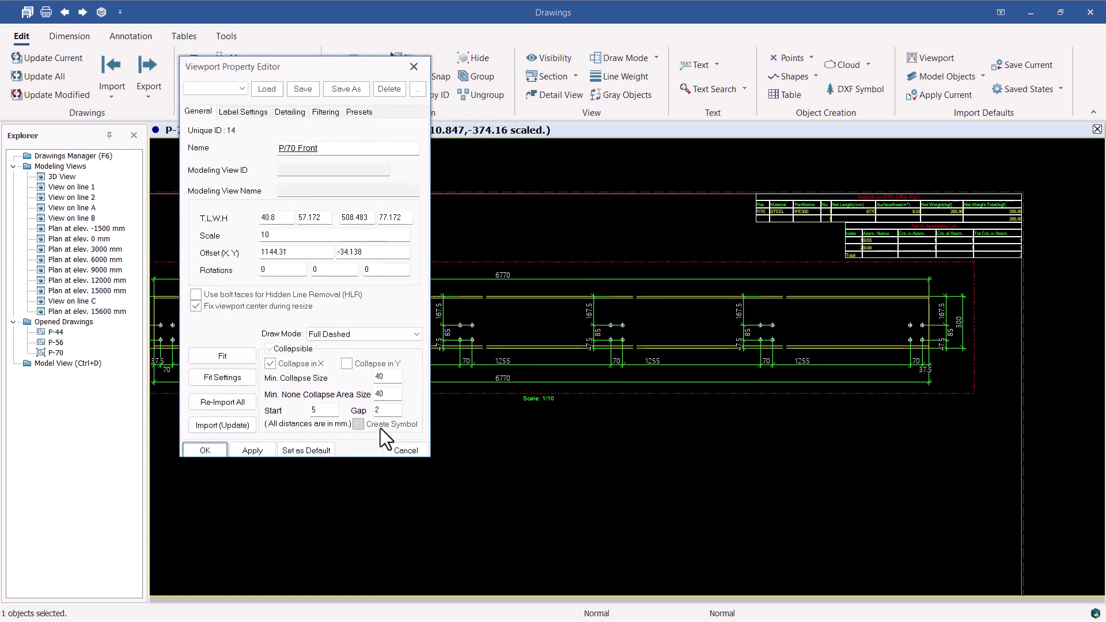
left_click(357, 424)
left_click(283, 450)
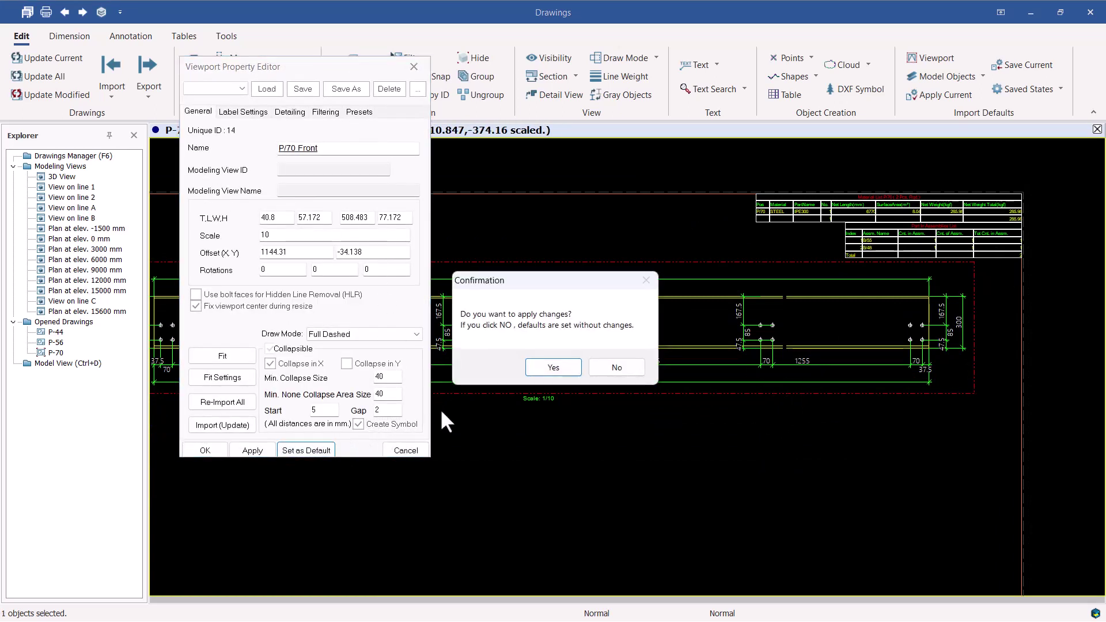
left_click(553, 368)
left_click(249, 450)
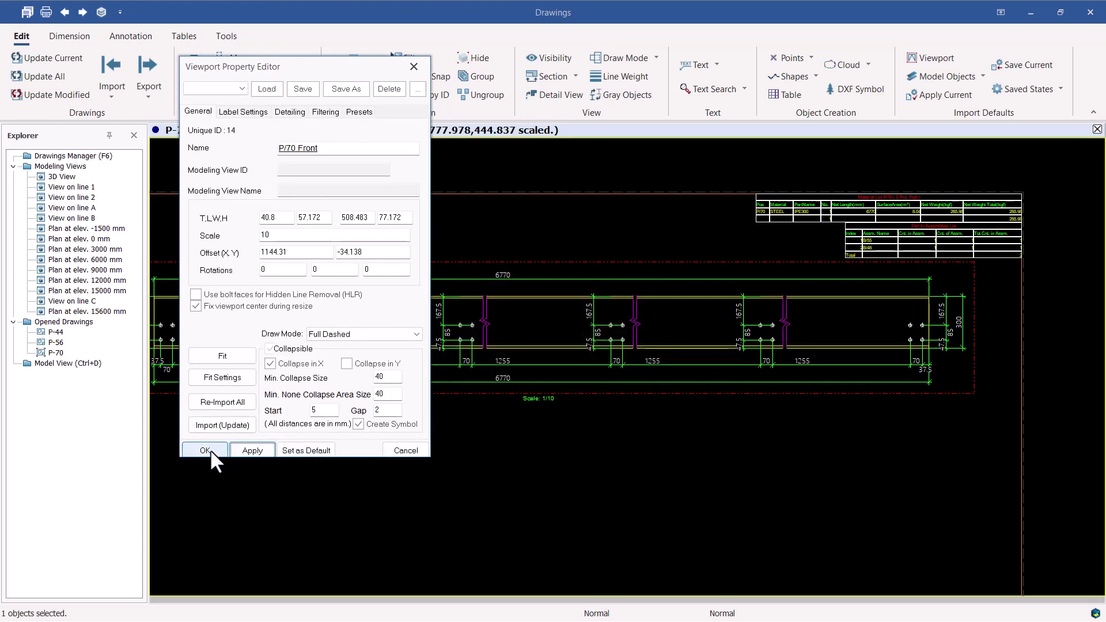
left_click(206, 449)
Examine the break symbols, bolt holes and dimensions along P-70's front view, plus its section view and tables.
scroll(495, 403, "down", 3)
scroll(459, 382, "up", 8)
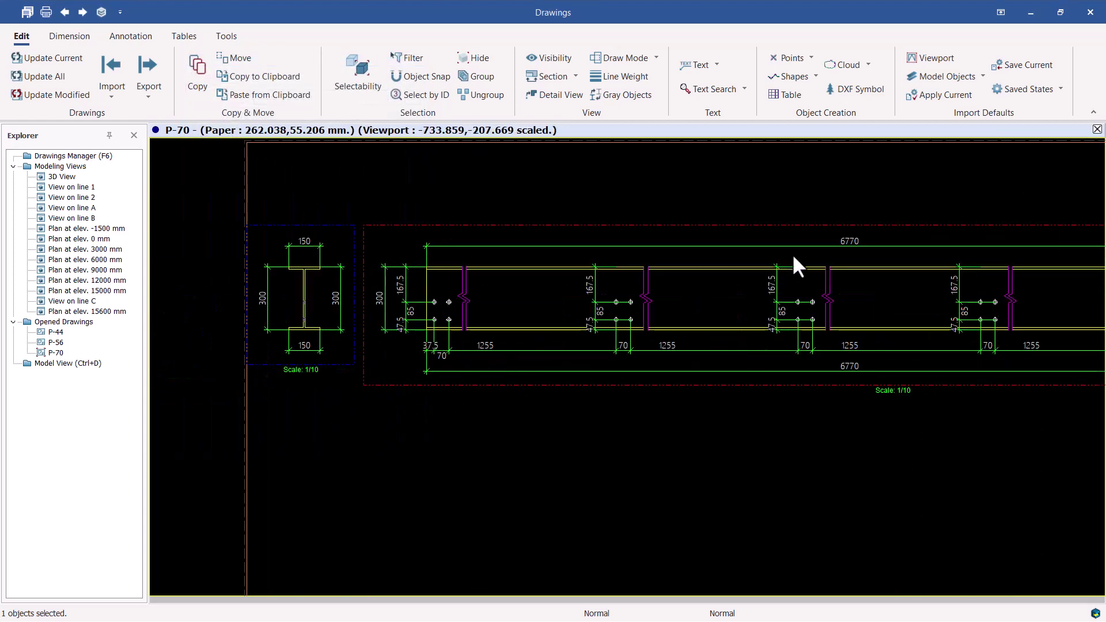
scroll(824, 284, "up", 2)
middle_click_drag(869, 281, 876, 250)
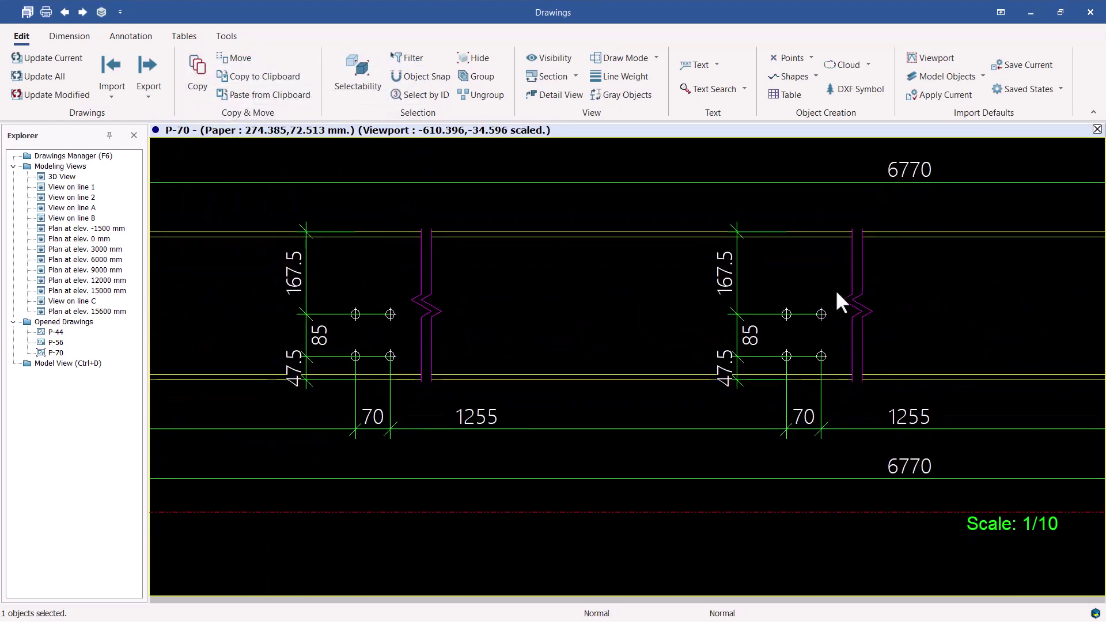
scroll(836, 290, "down", 2)
scroll(601, 301, "down", 2)
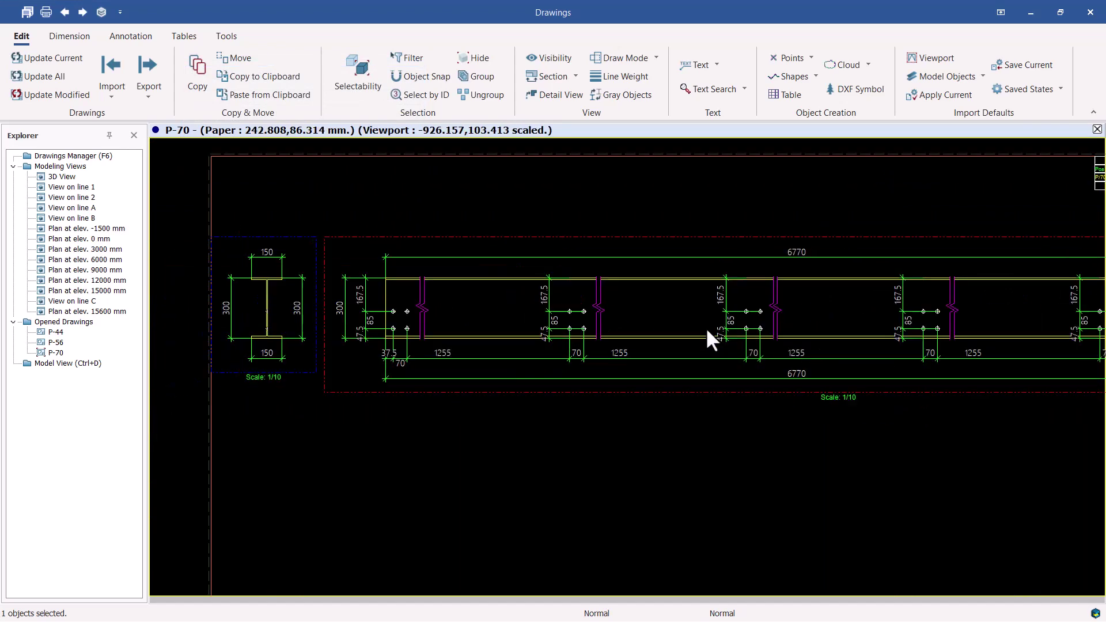
scroll(369, 332, "up", 4)
scroll(358, 330, "down", 6)
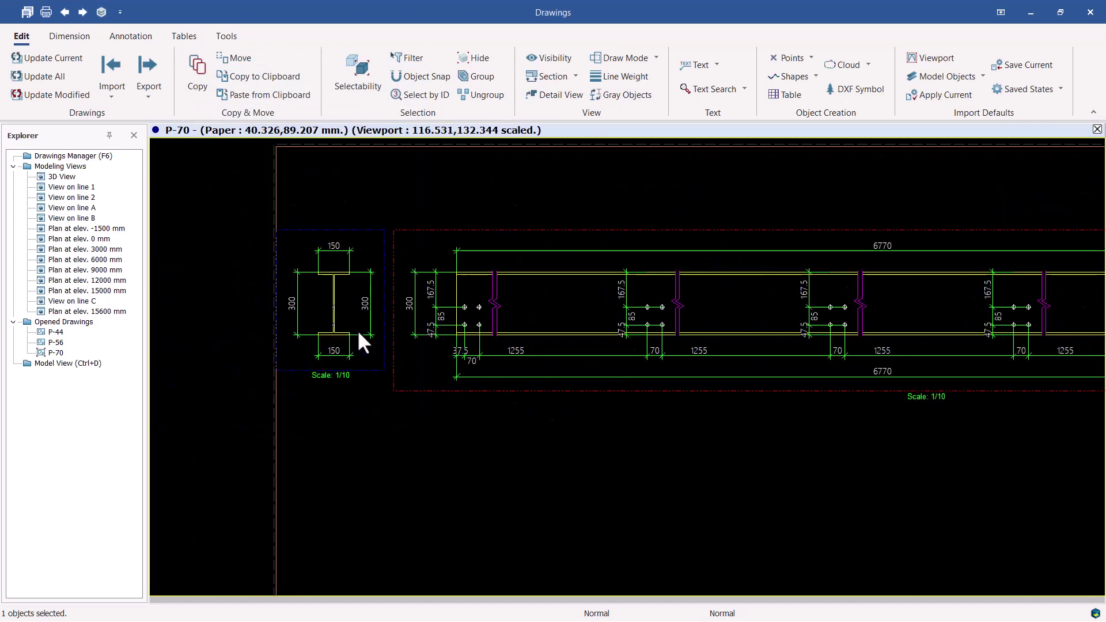
middle_click_drag(835, 310, 683, 275)
scroll(967, 282, "down", 1)
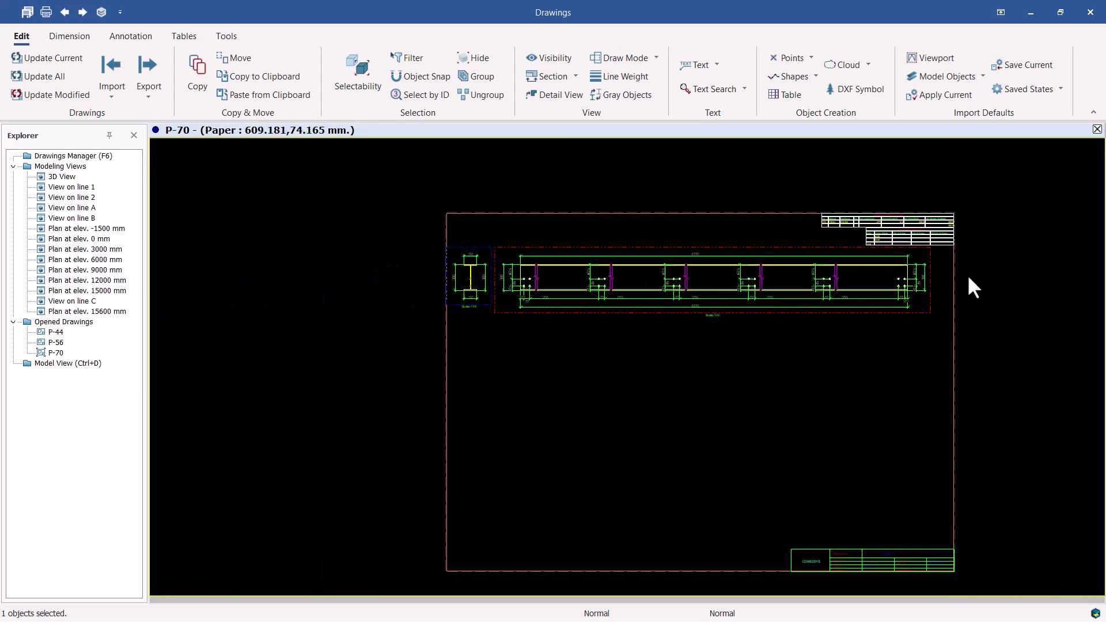
scroll(893, 277, "down", 2)
scroll(890, 275, "up", 4)
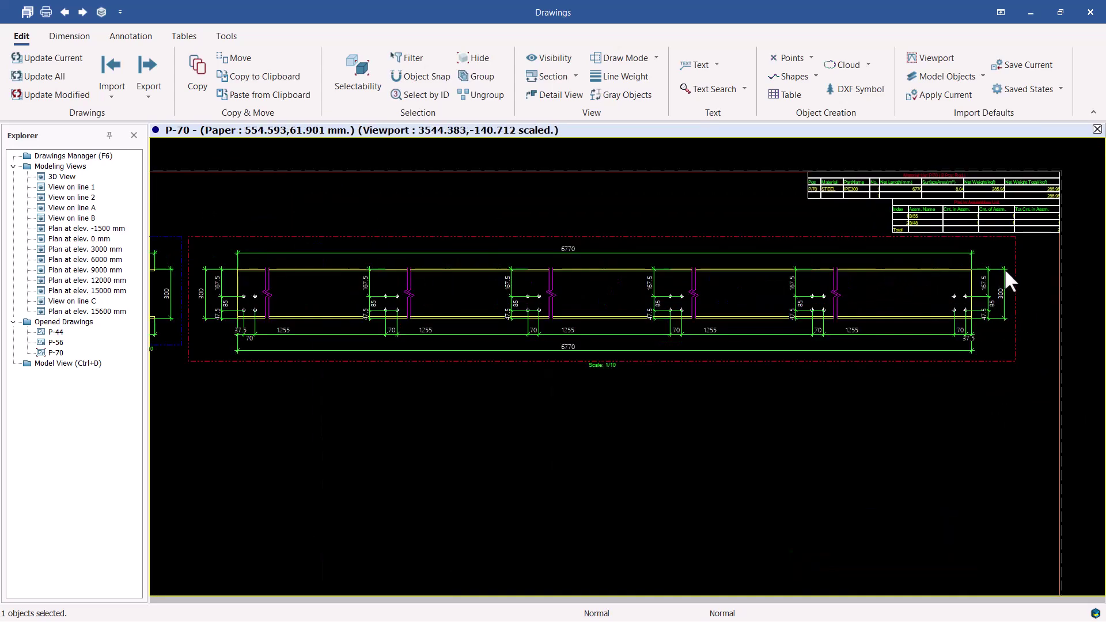
scroll(1036, 255, "down", 1)
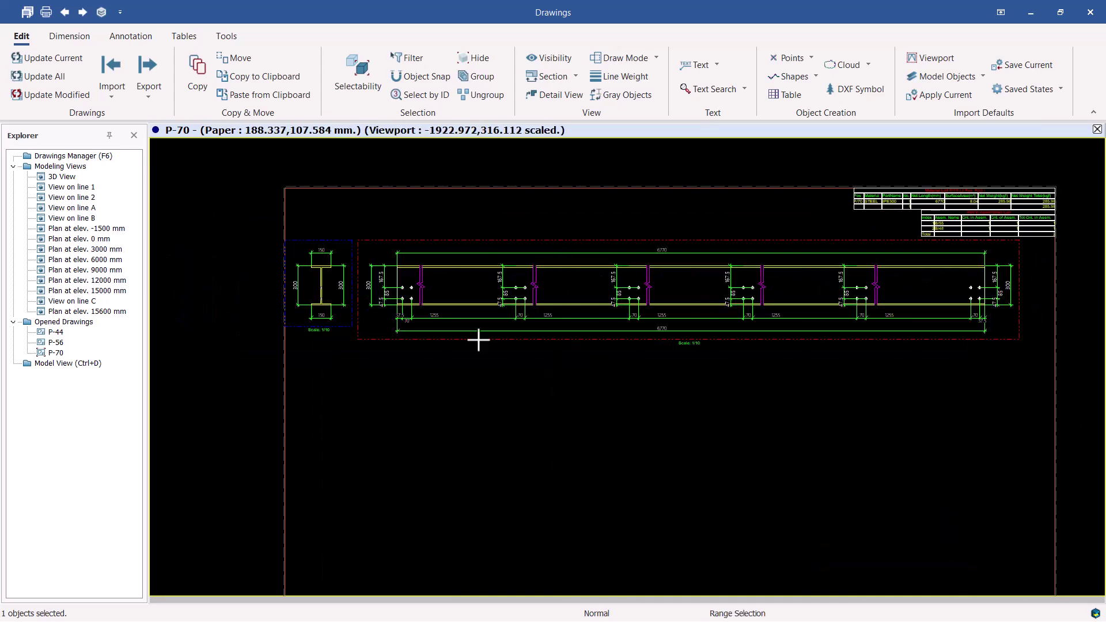
middle_click_drag(970, 284, 852, 314)
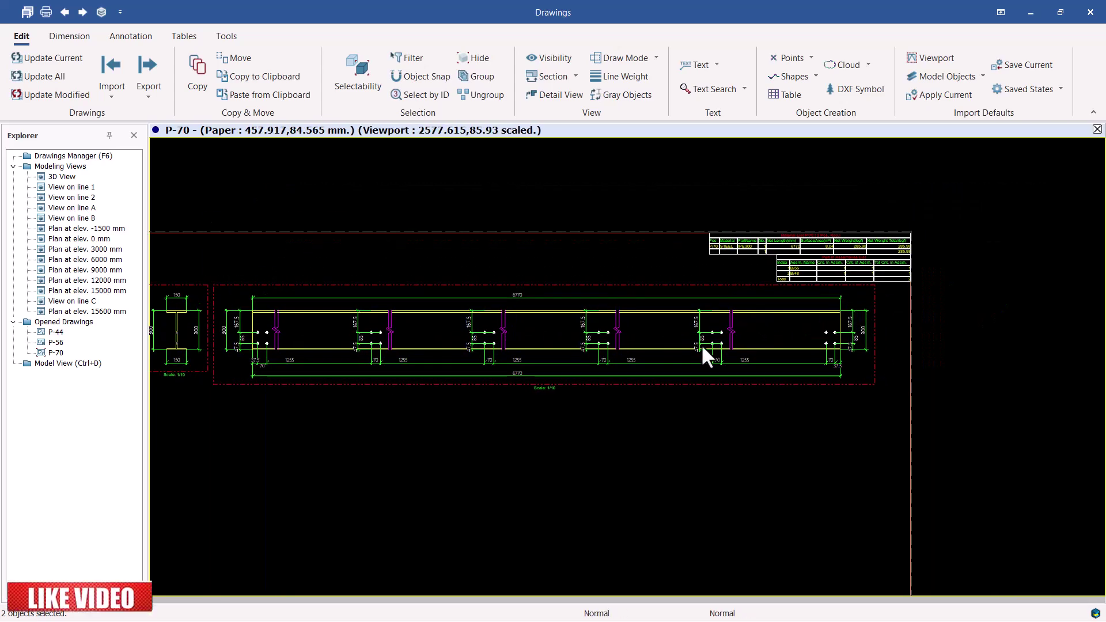
scroll(863, 334, "up", 1)
scroll(858, 331, "down", 3)
scroll(427, 329, "up", 2)
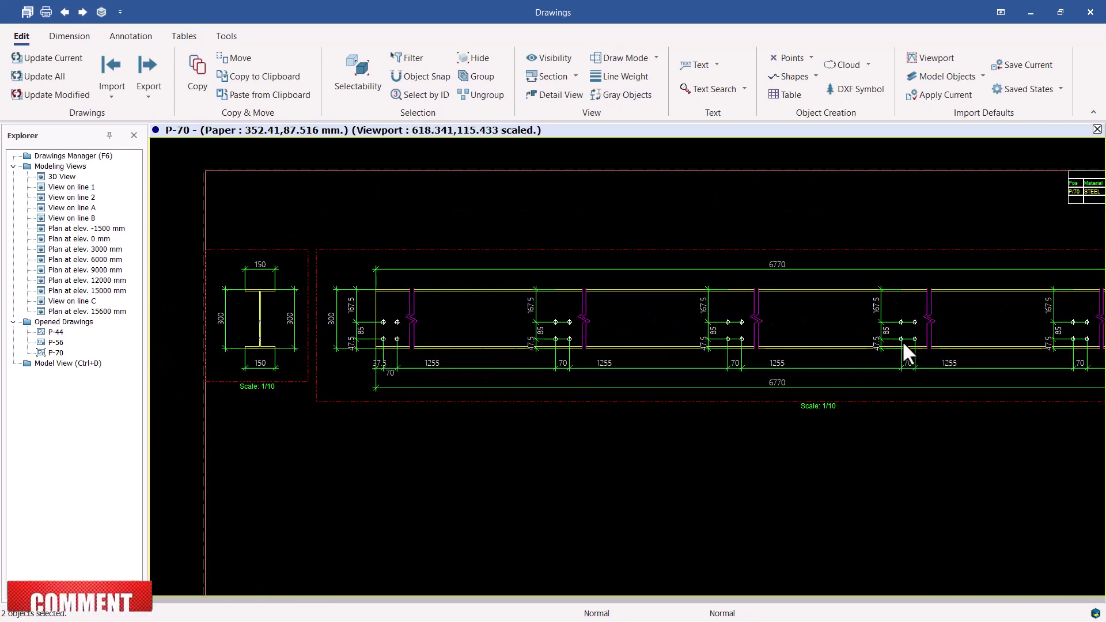
middle_click_drag(909, 353, 785, 323)
scroll(863, 317, "down", 1)
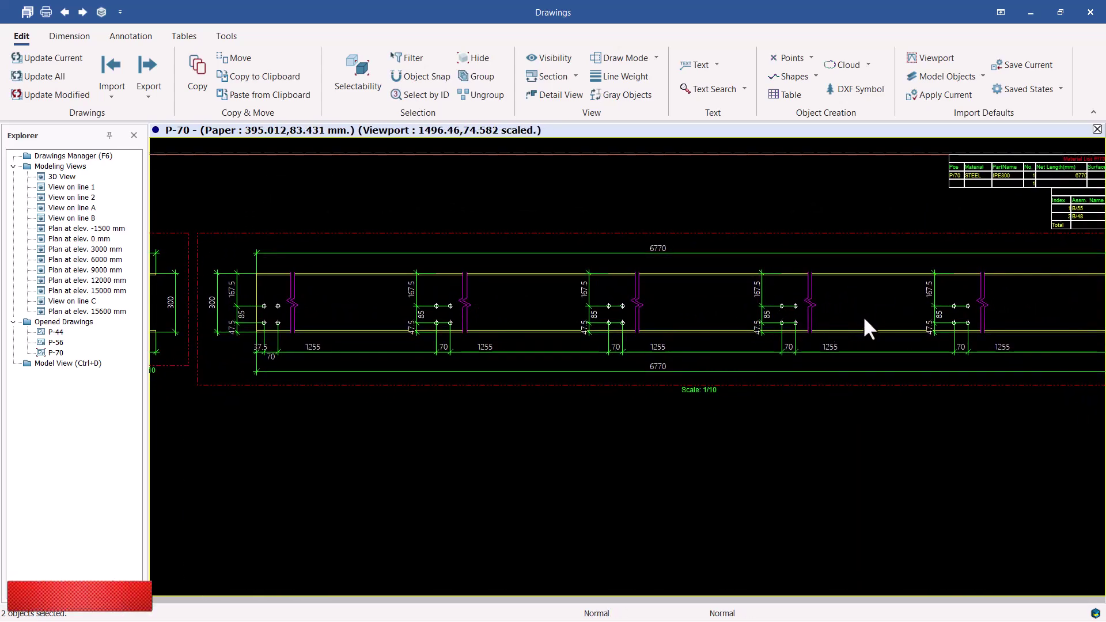
middle_click_drag(863, 316, 789, 319)
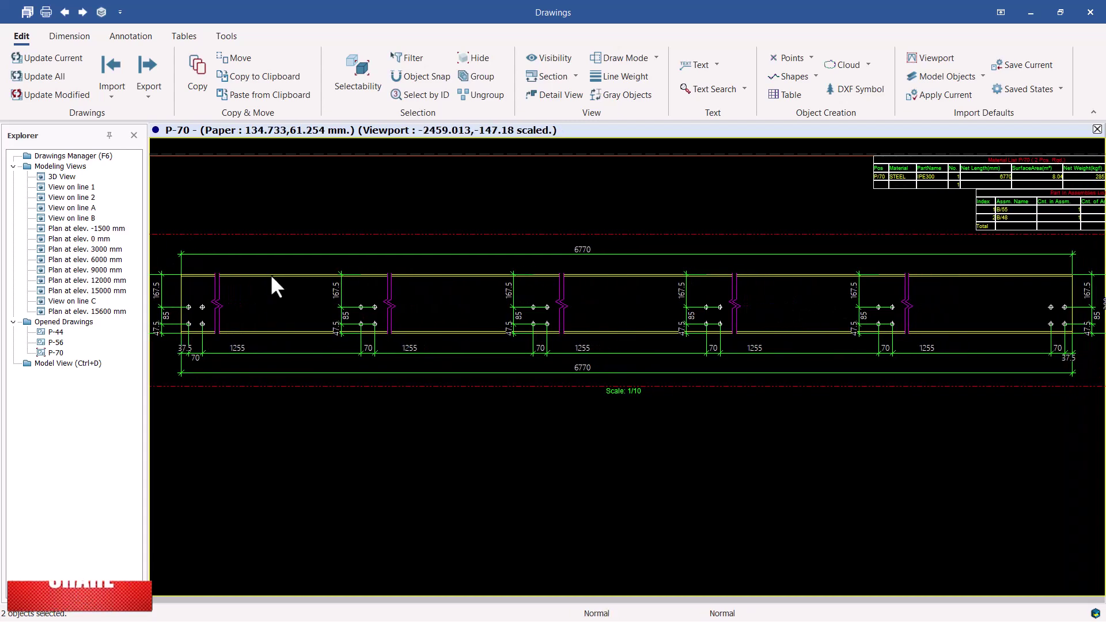
Open part drawing P-71 from the Drawings Manager and review its section and front views.
left_click(105, 157)
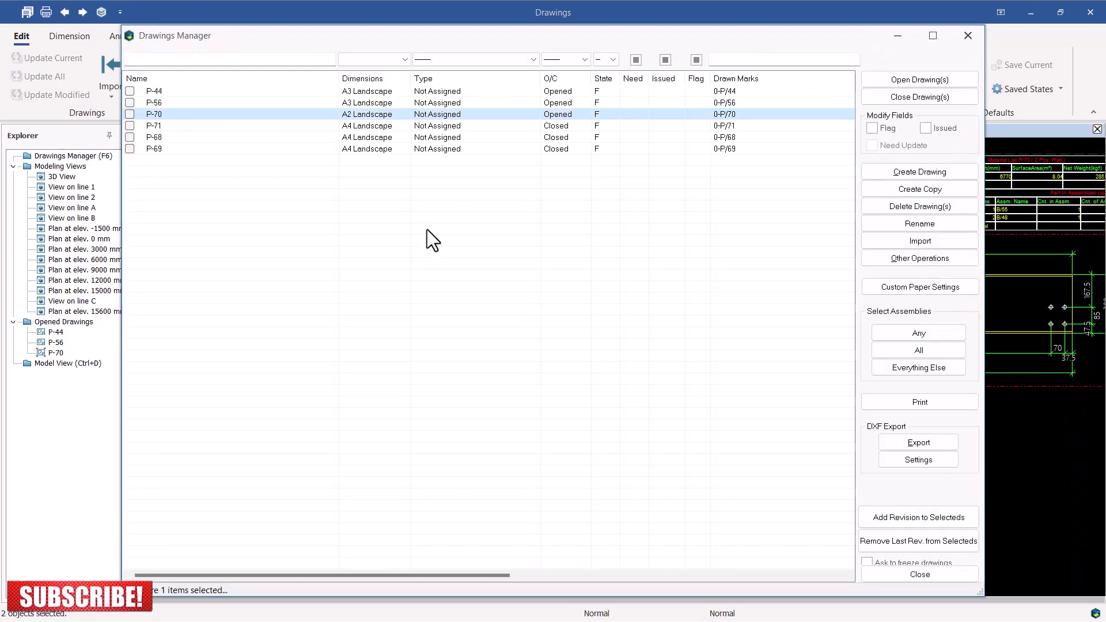
double_click(149, 126)
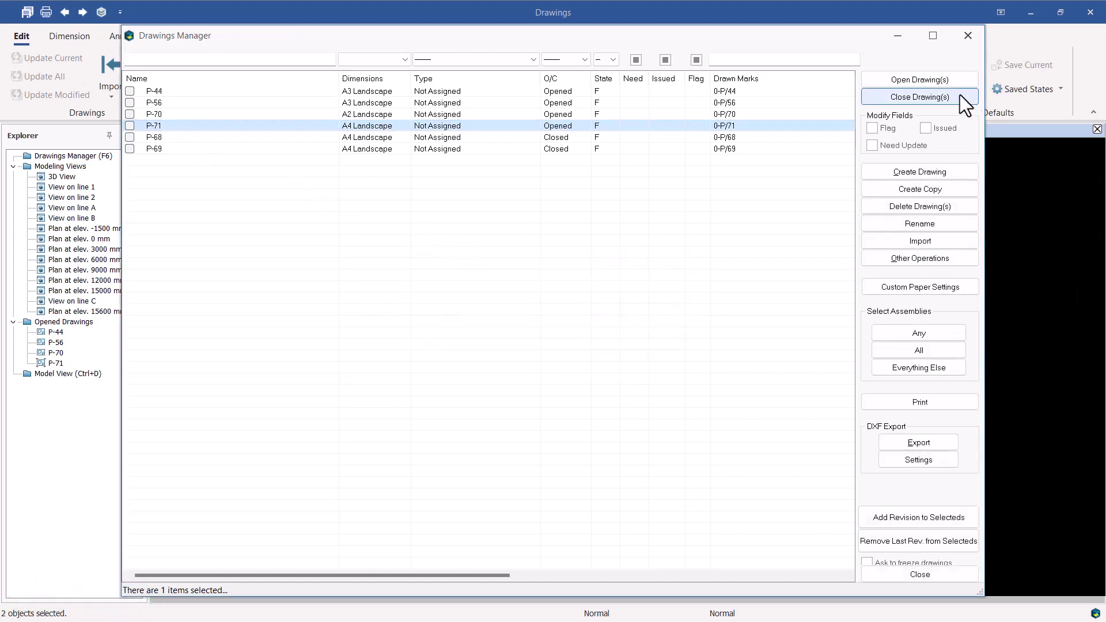
left_click(969, 35)
scroll(597, 328, "up", 6)
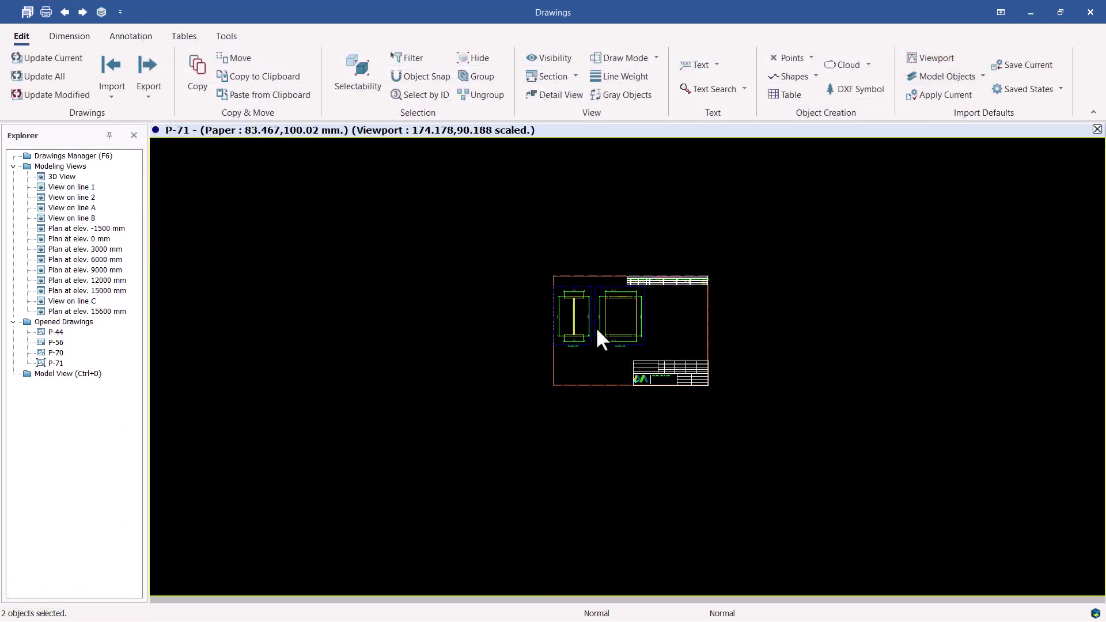
scroll(720, 334, "down", 1)
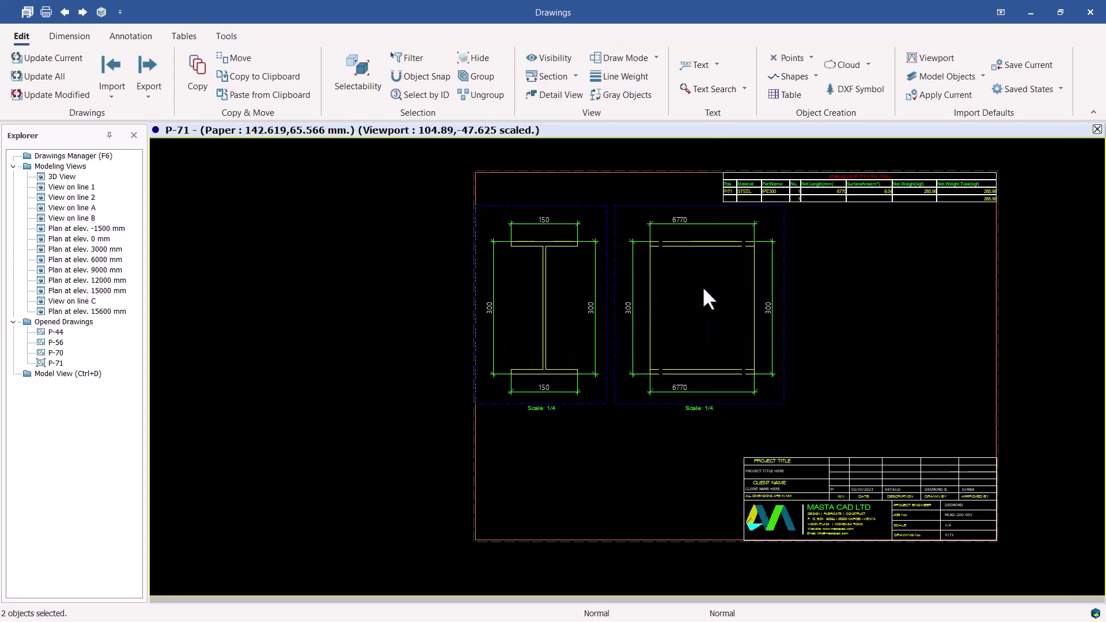
scroll(703, 286, "up", 2)
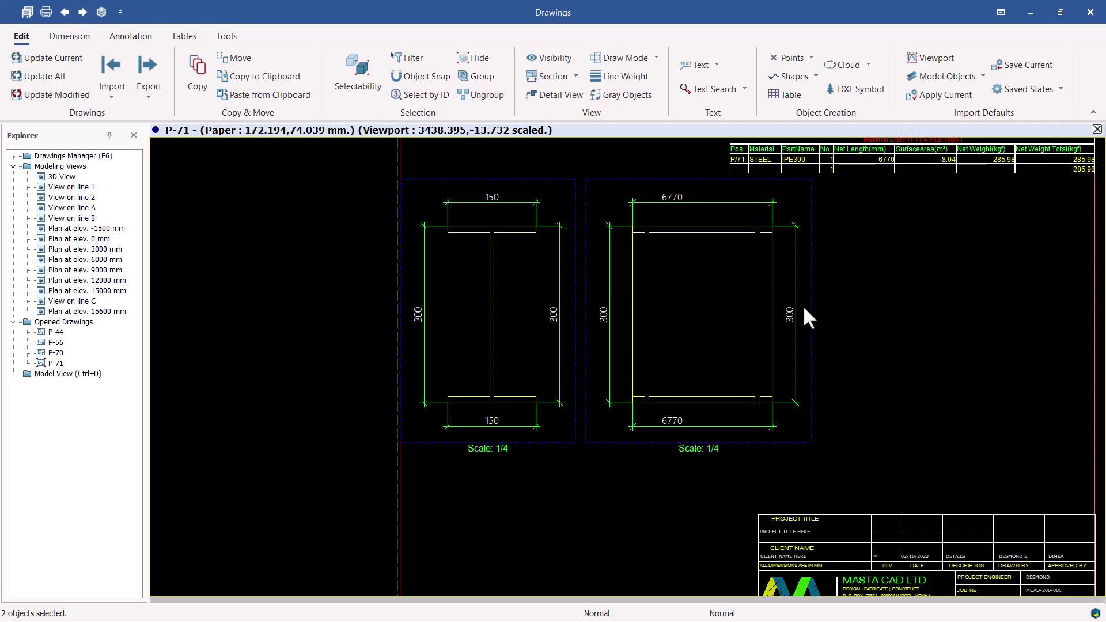
Enable break symbols on P-71's front viewport, set them as default, apply the changes, and check the views and title block.
left_click(760, 441)
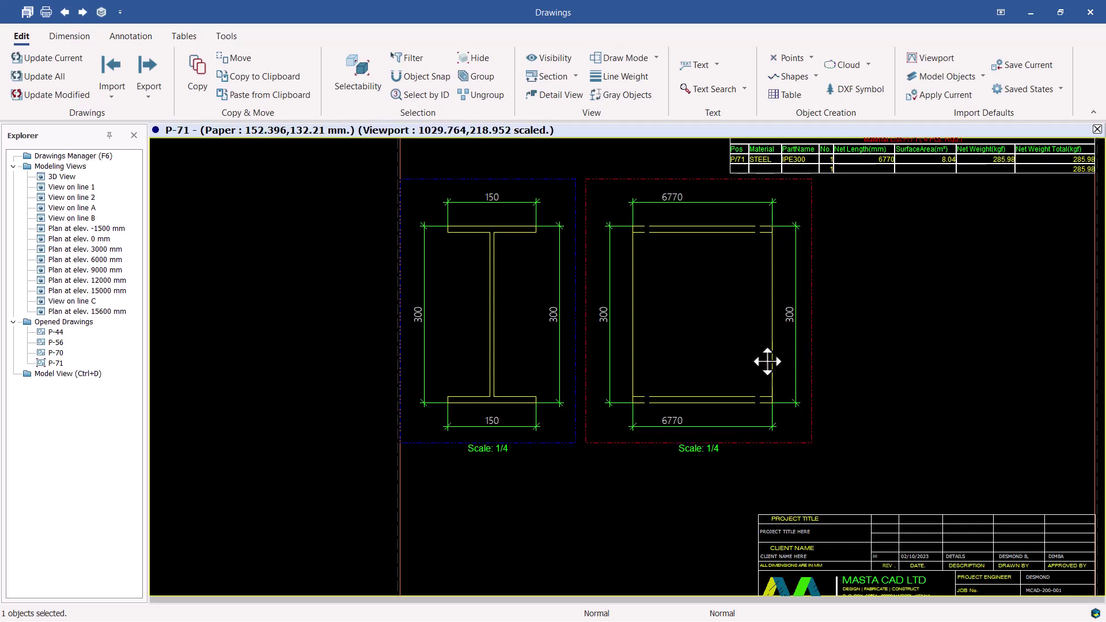
double_click(767, 362)
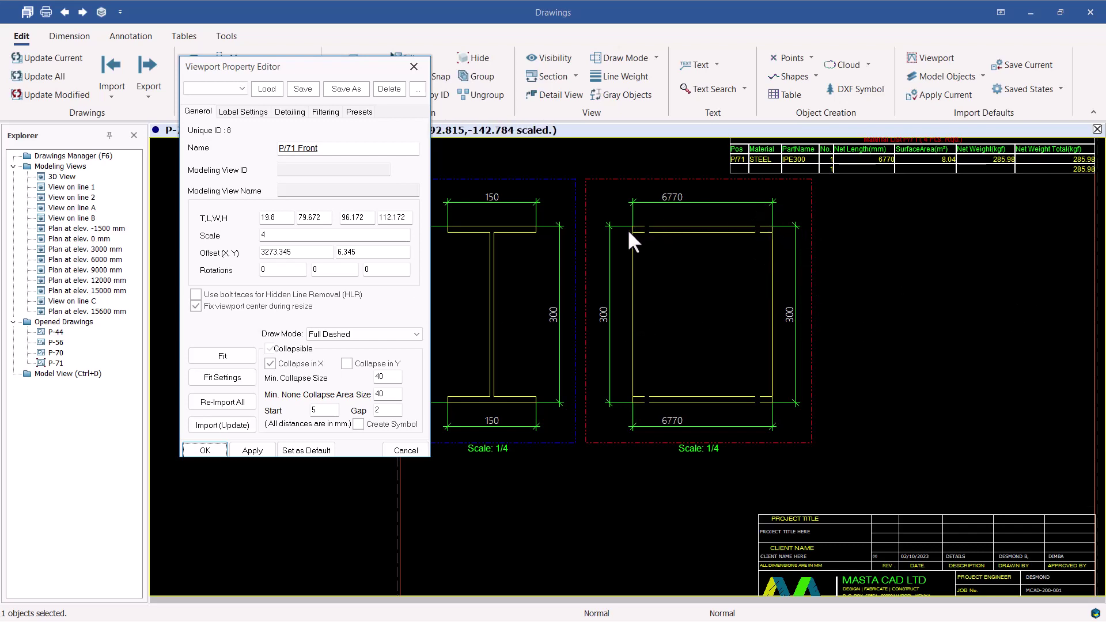
left_click(360, 426)
left_click(307, 450)
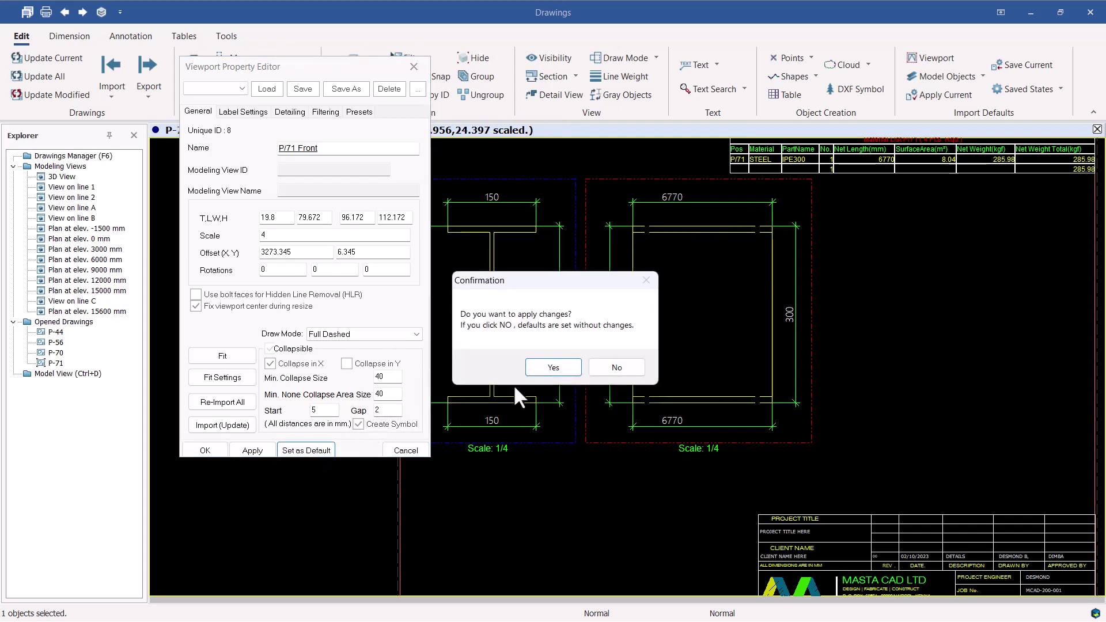
left_click(551, 369)
left_click(243, 451)
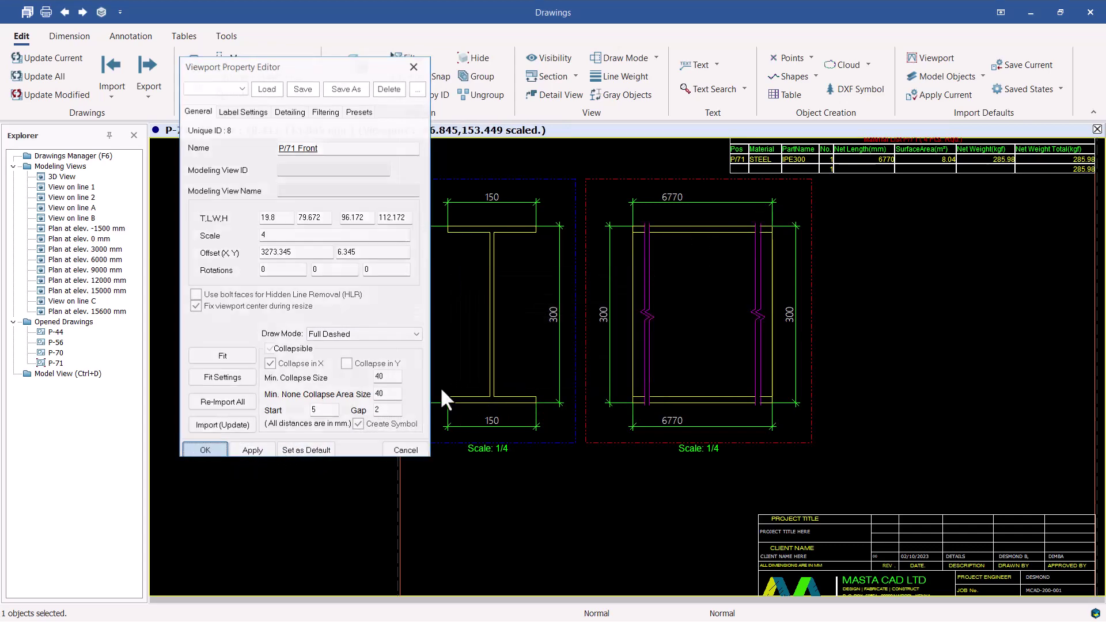
scroll(674, 275, "up", 1)
scroll(674, 275, "down", 3)
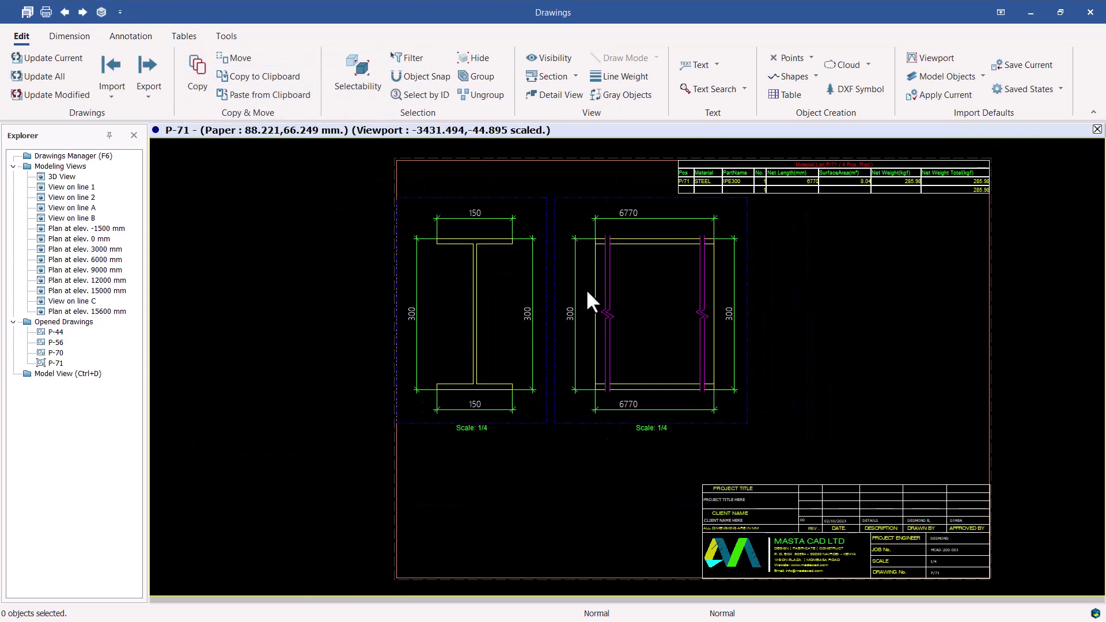
scroll(852, 473, "up", 5)
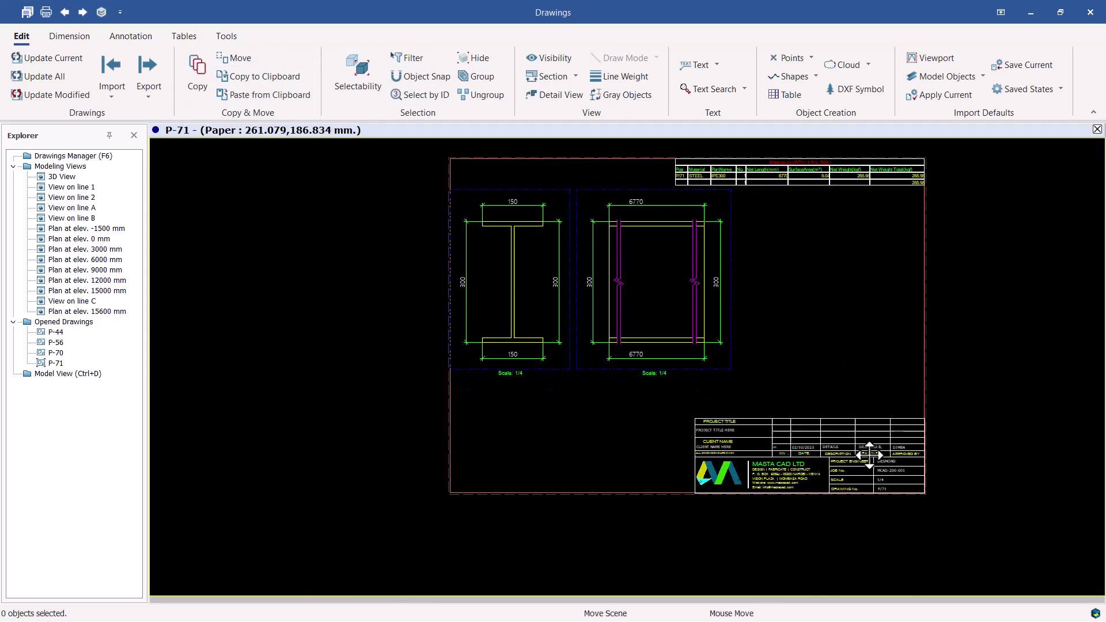
scroll(899, 444, "down", 2)
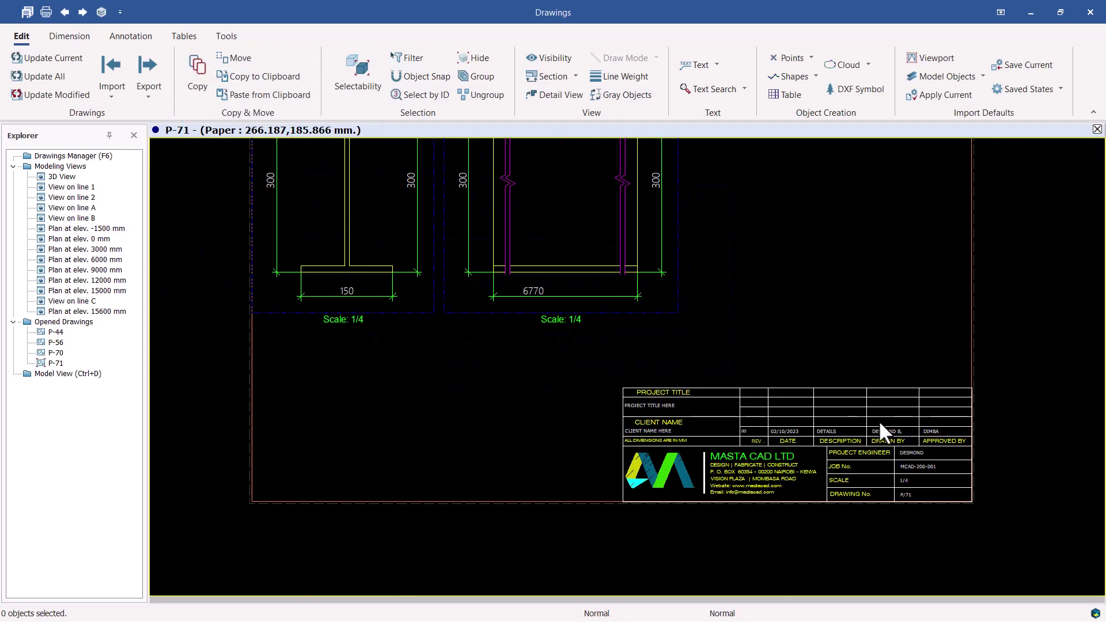
middle_click_drag(780, 339, 795, 409)
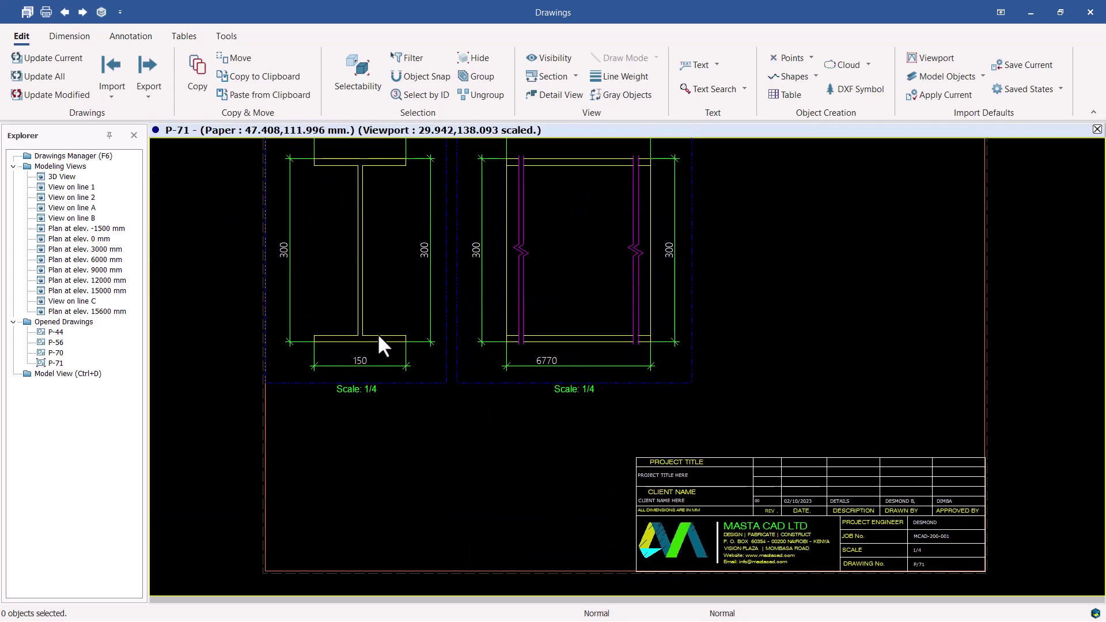
Open part drawing P-68 from the Drawings Manager and review its beam views and material list.
double_click(108, 156)
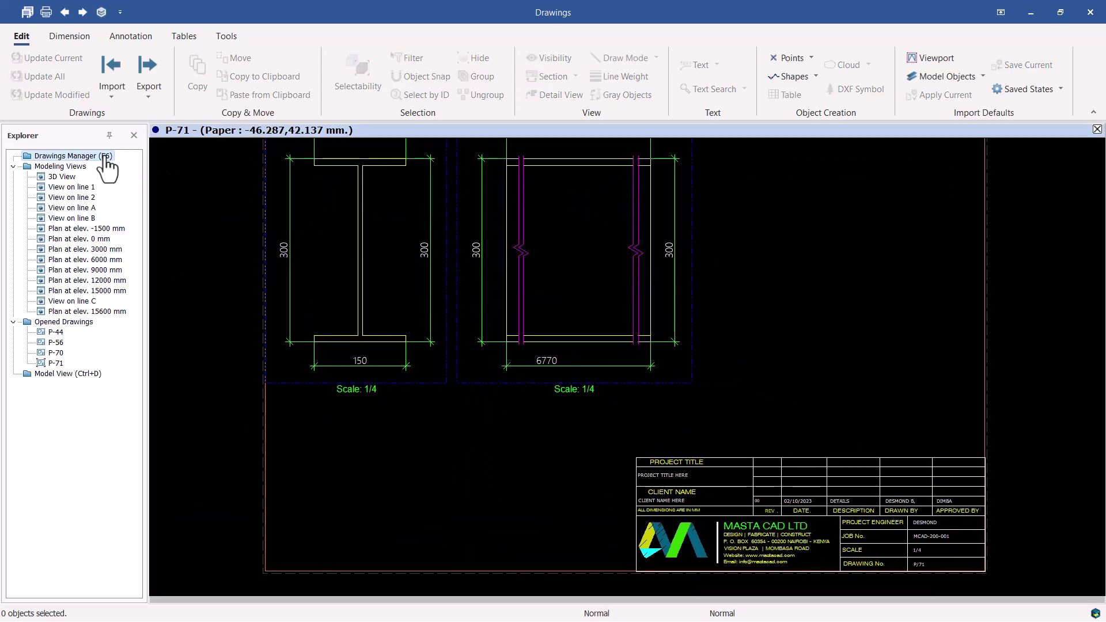
double_click(169, 142)
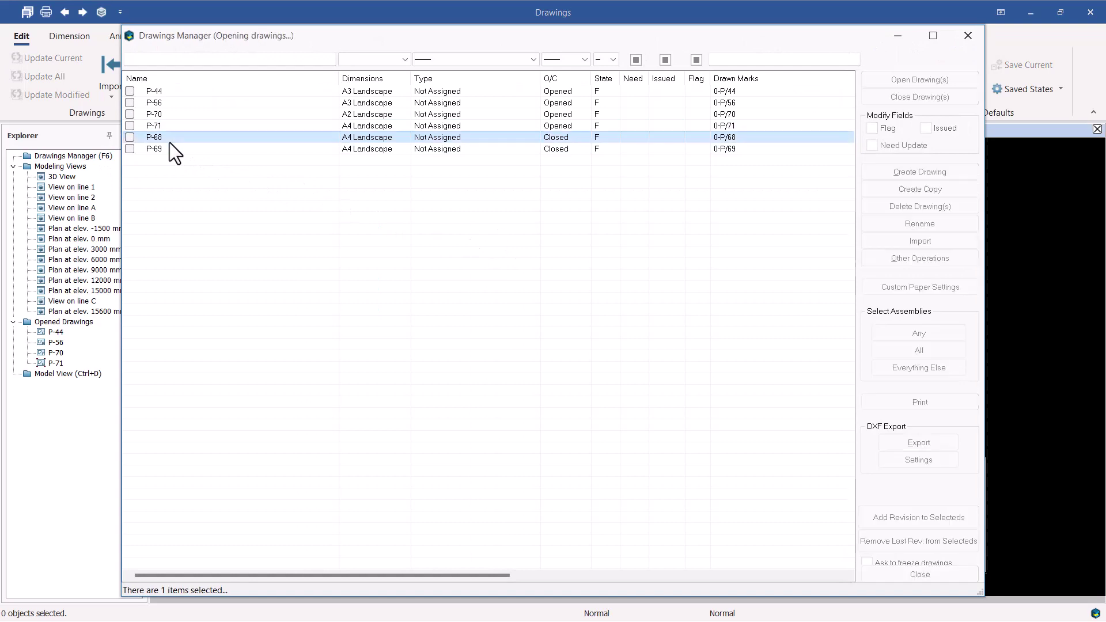
left_click(969, 35)
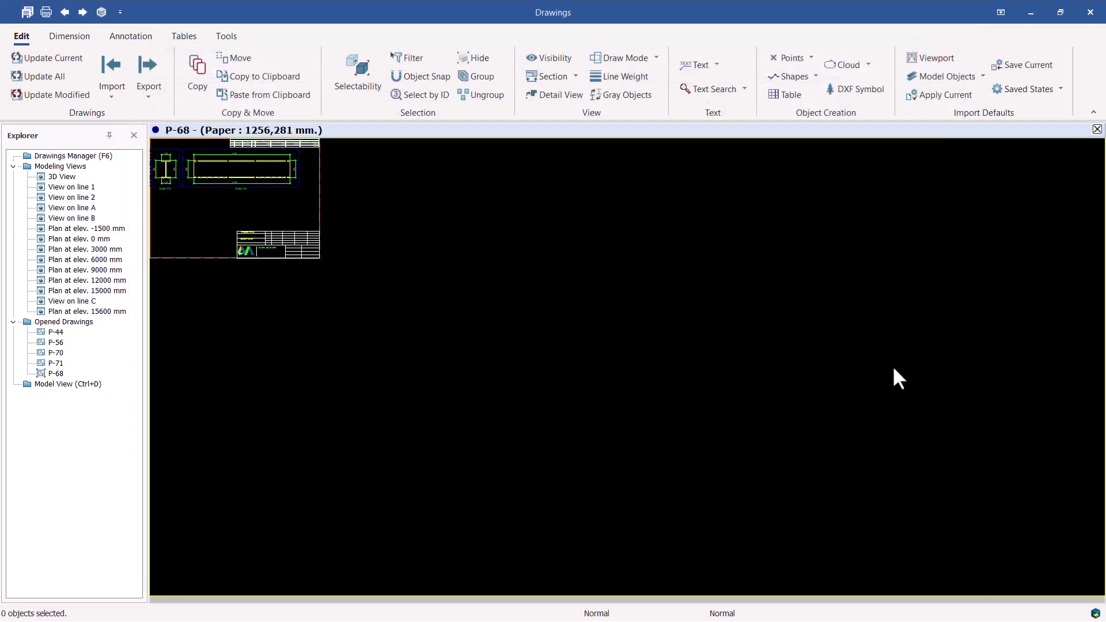
scroll(462, 248, "up", 5)
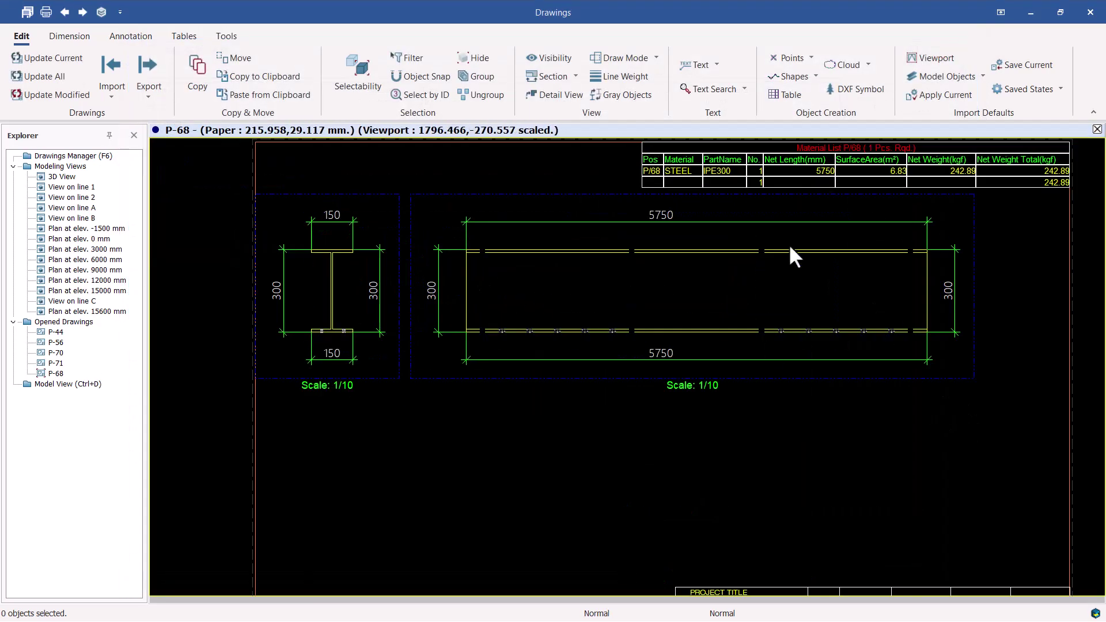
scroll(596, 219, "up", 1)
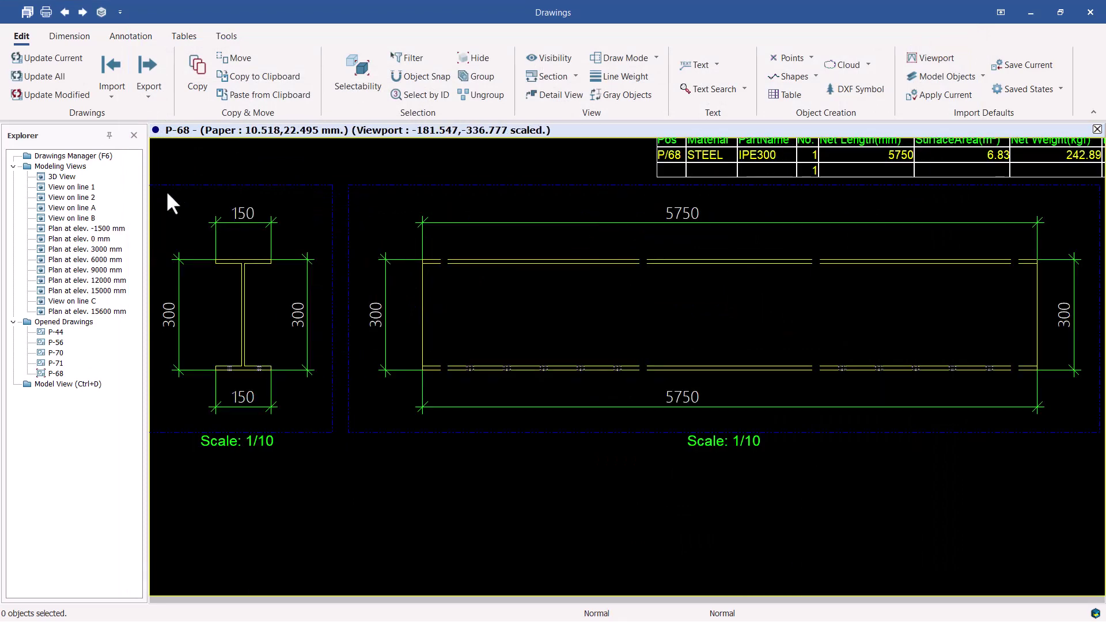
Open part drawing P-69 from the Drawings Manager and return to the drawing sheet.
left_click(104, 164)
double_click(104, 156)
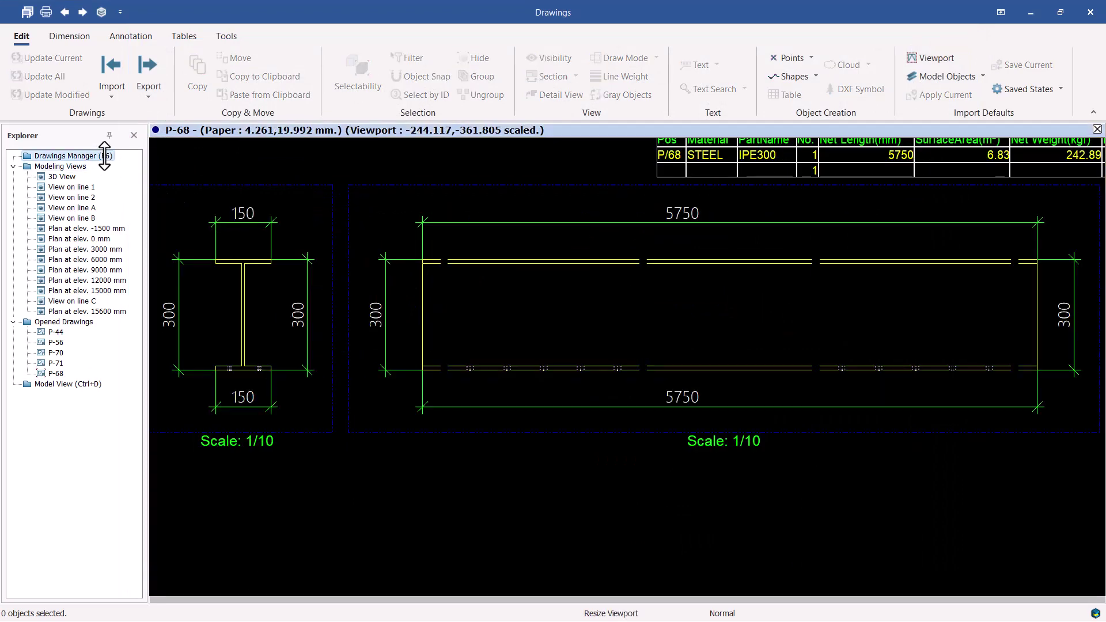
double_click(157, 149)
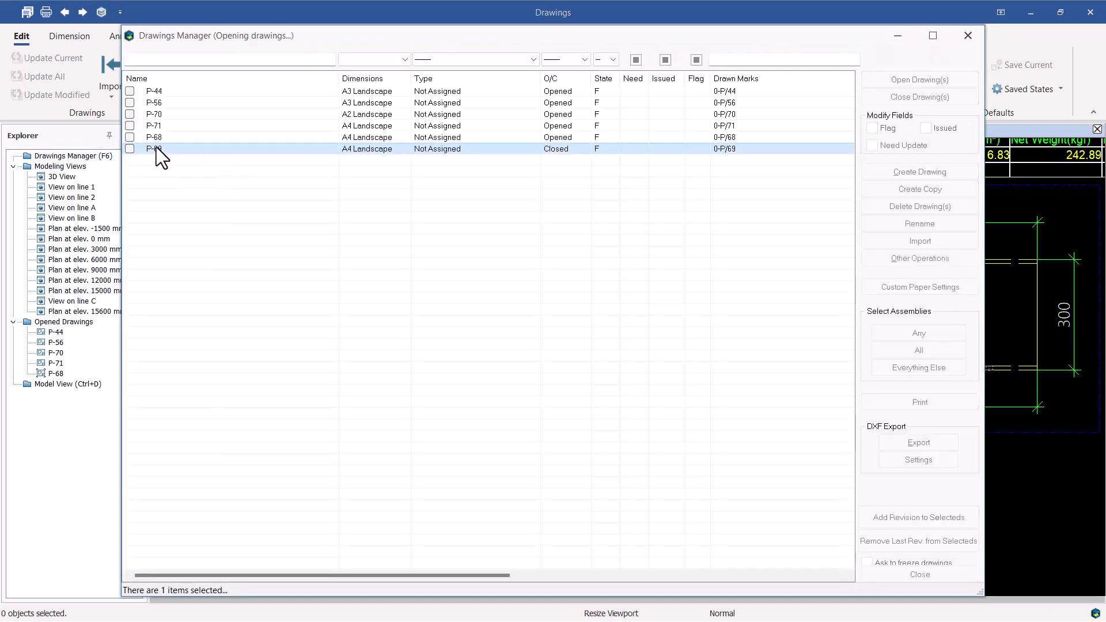
left_click(969, 38)
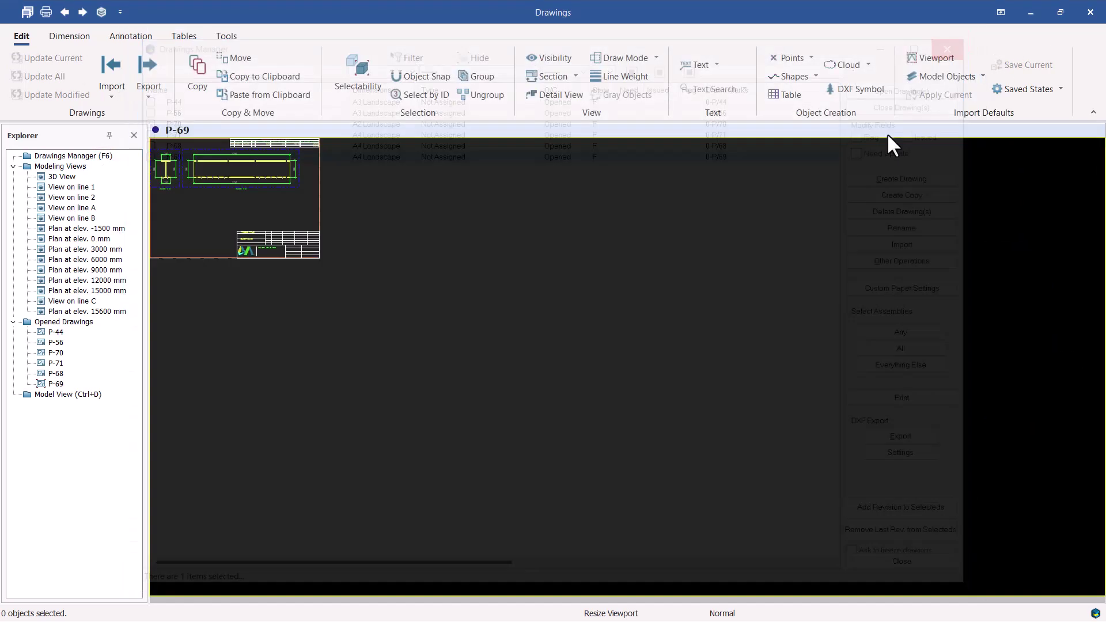
Enable Create Symbol for the collapsed areas of P-69's front viewport and apply the change.
scroll(493, 321, "up", 5)
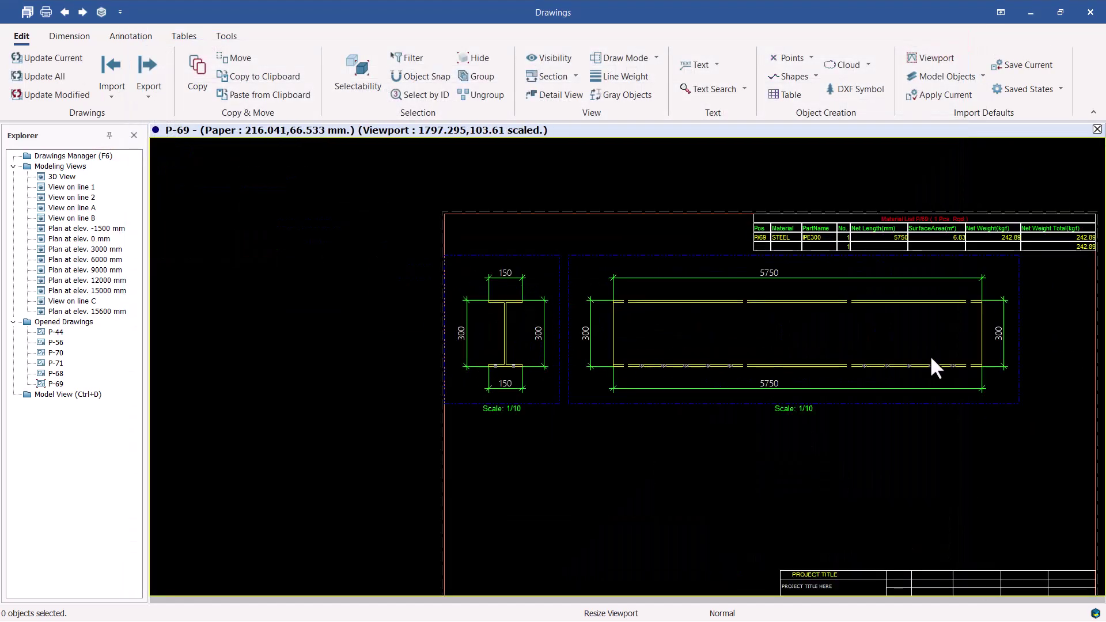
scroll(929, 363, "up", 1)
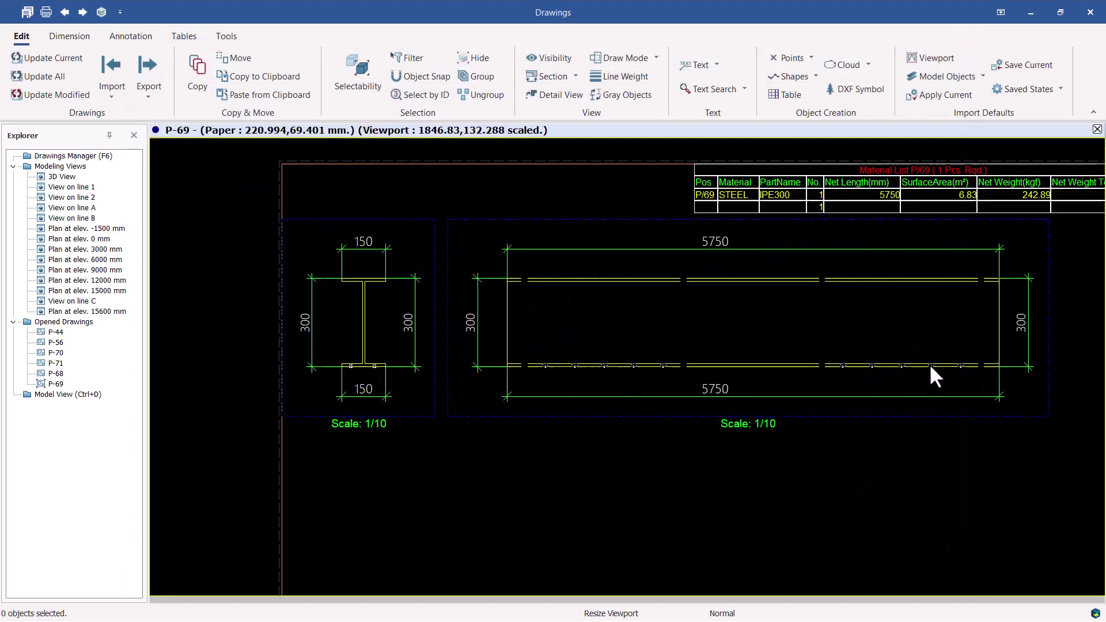
double_click(888, 416)
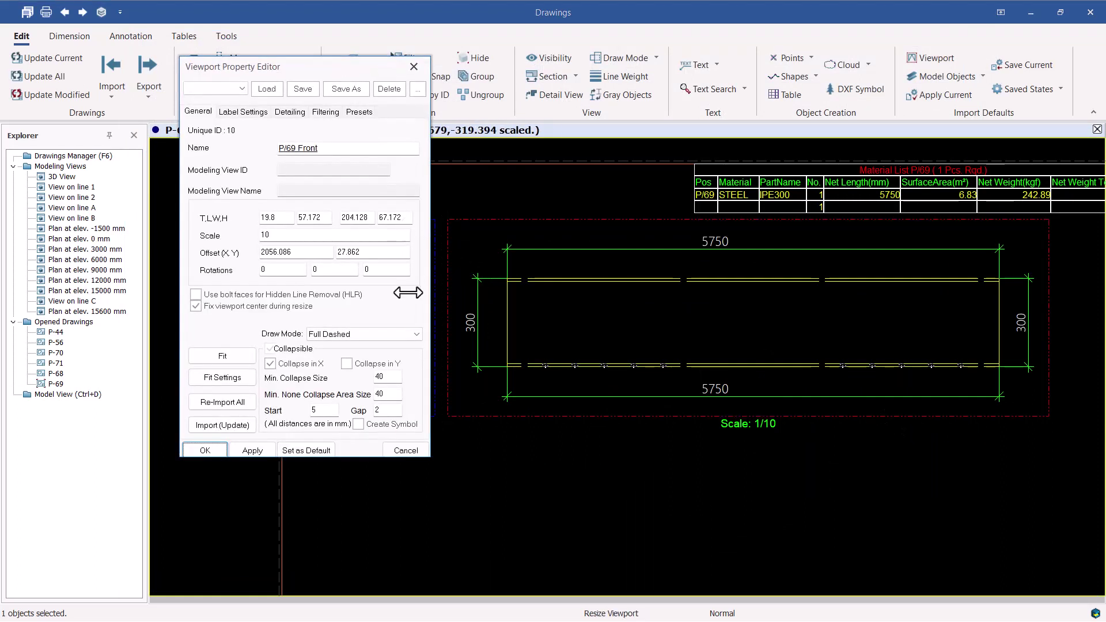
left_click(358, 424)
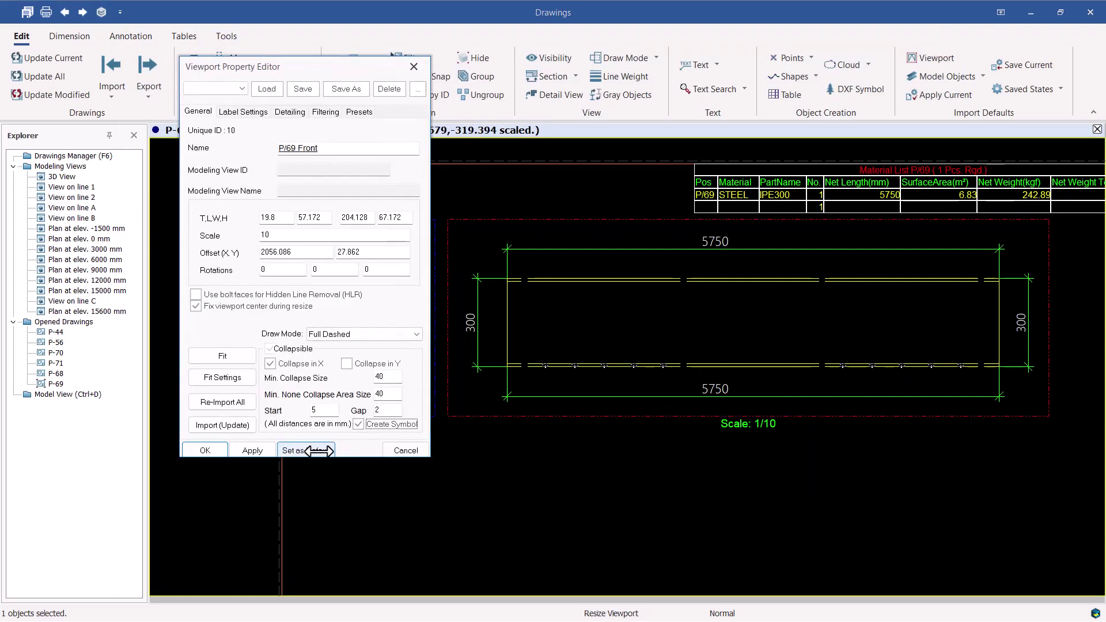
left_click(252, 450)
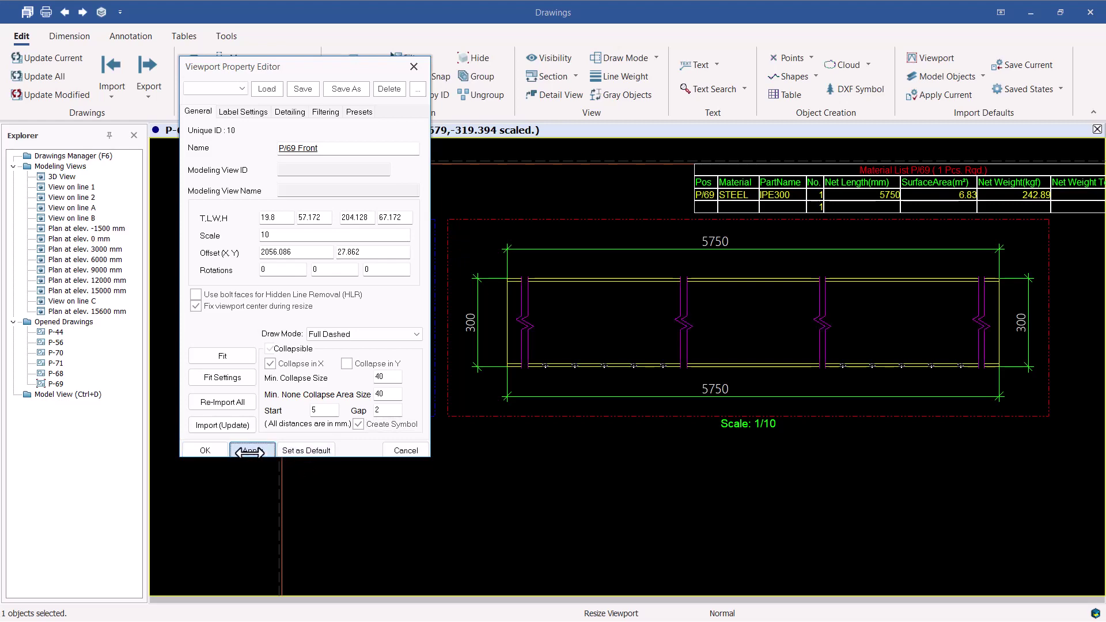
left_click(203, 451)
Examine P-69's material list, including part name, quantity, net length, surface area and net weights.
scroll(920, 213, "up", 3)
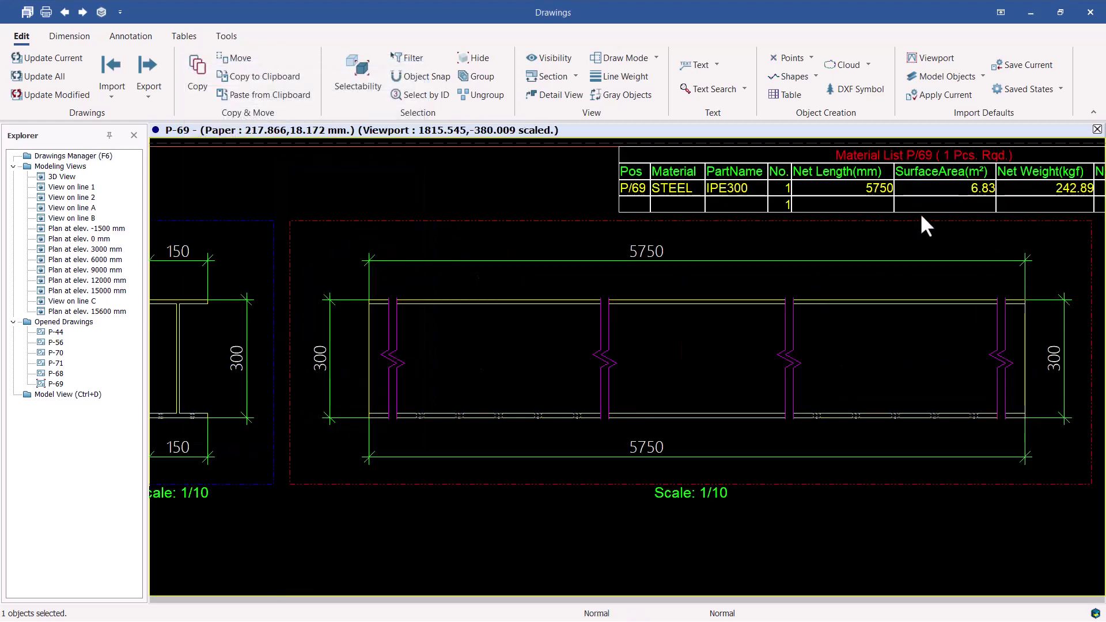
middle_click_drag(916, 236, 865, 239)
middle_click_drag(922, 208, 871, 226)
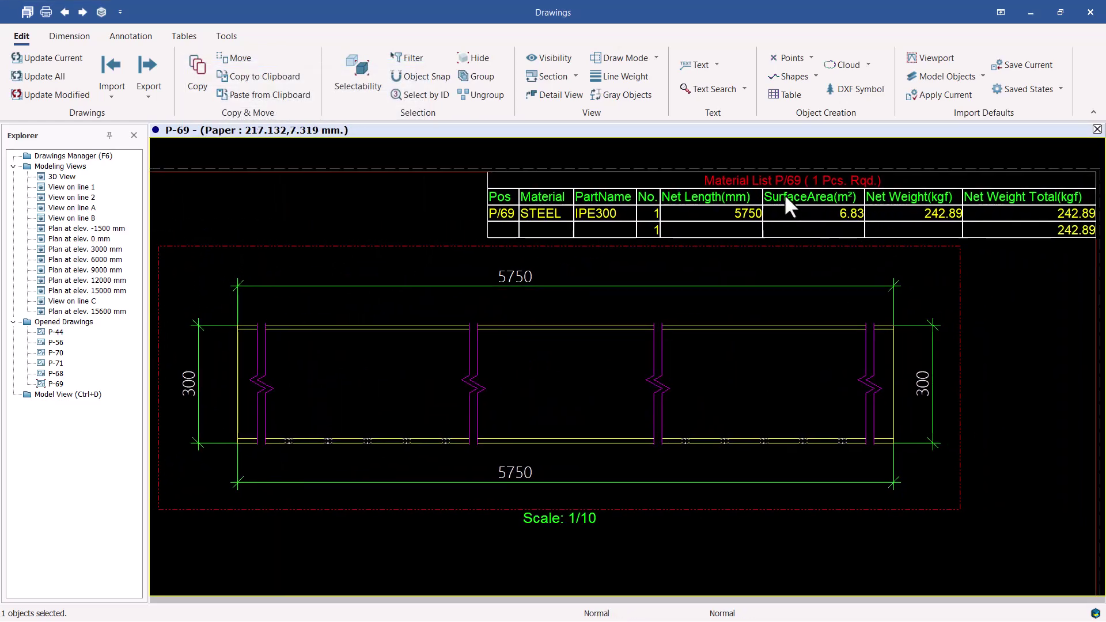
scroll(777, 187, "up", 1)
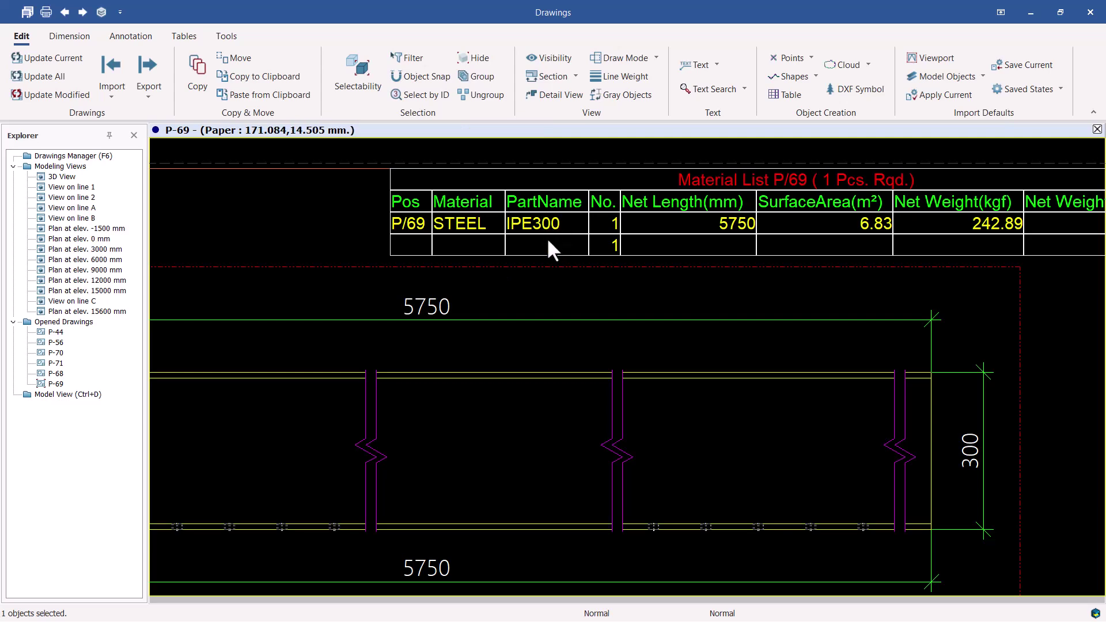
scroll(513, 234, "down", 1)
scroll(1033, 239, "up", 1)
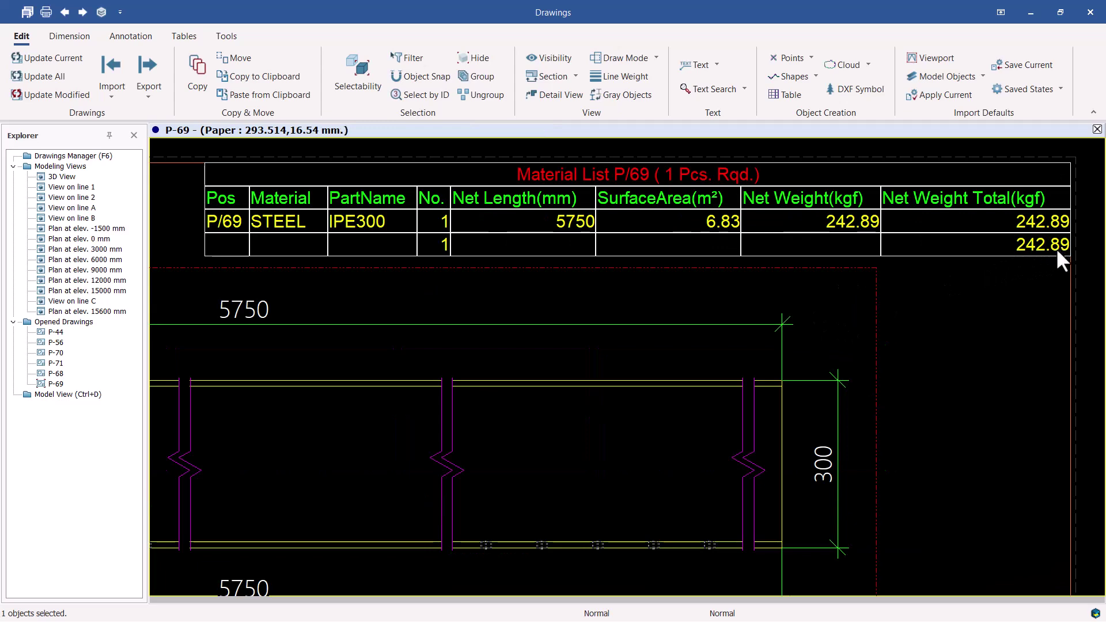
scroll(955, 302, "down", 1)
scroll(801, 237, "up", 1)
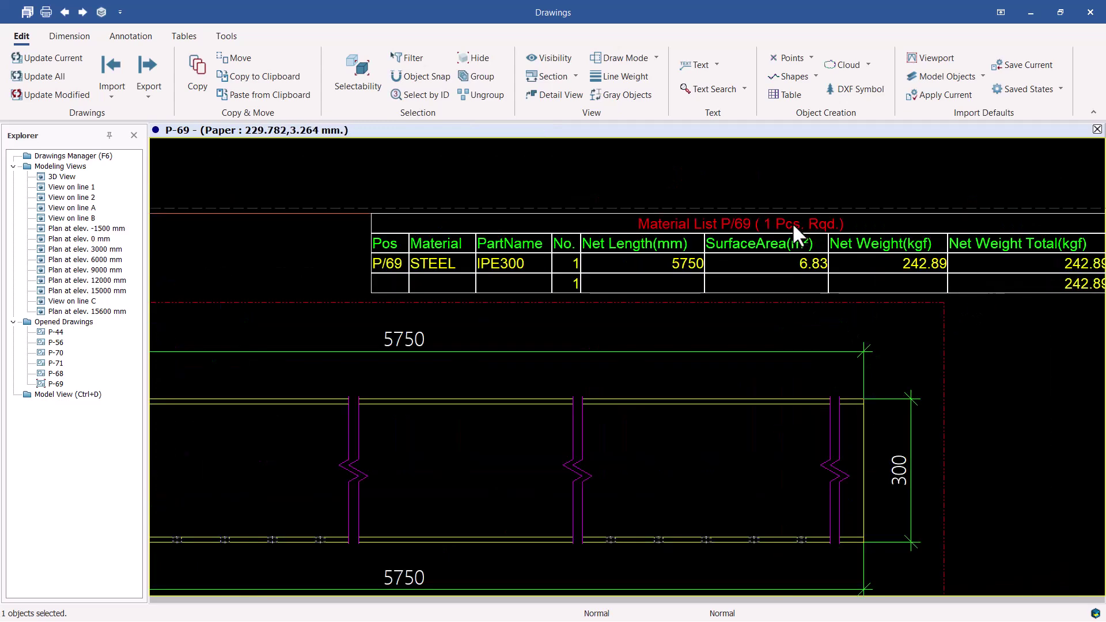
Examine P-69's section and front views with their dimensions and break symbols.
scroll(755, 248, "down", 2)
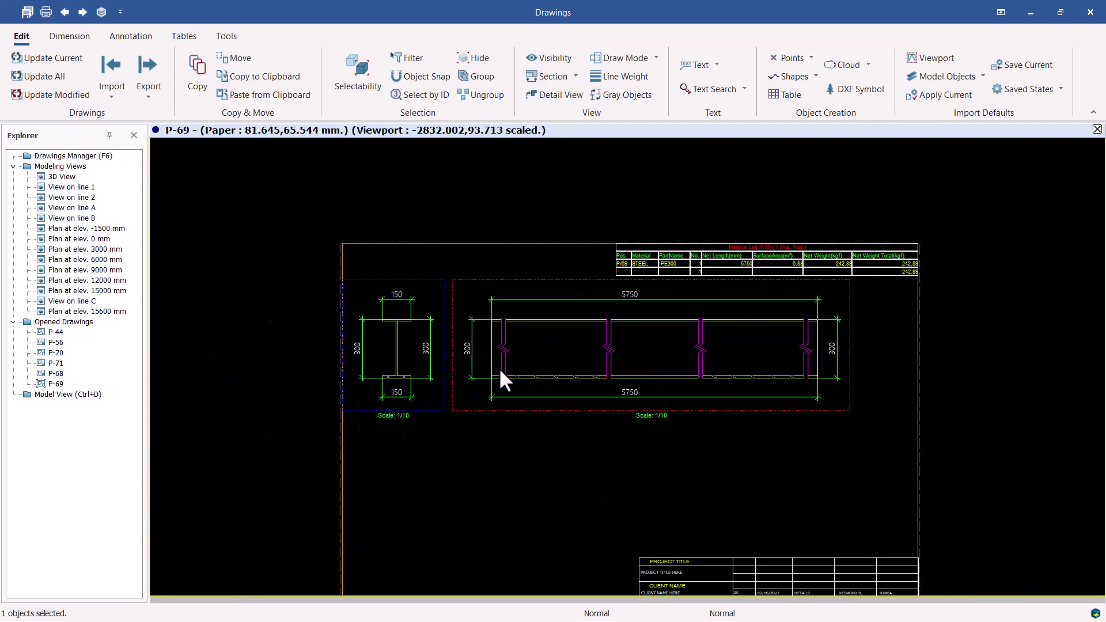
scroll(837, 356, "up", 1)
scroll(870, 371, "up", 1)
middle_click_drag(871, 375, 825, 352)
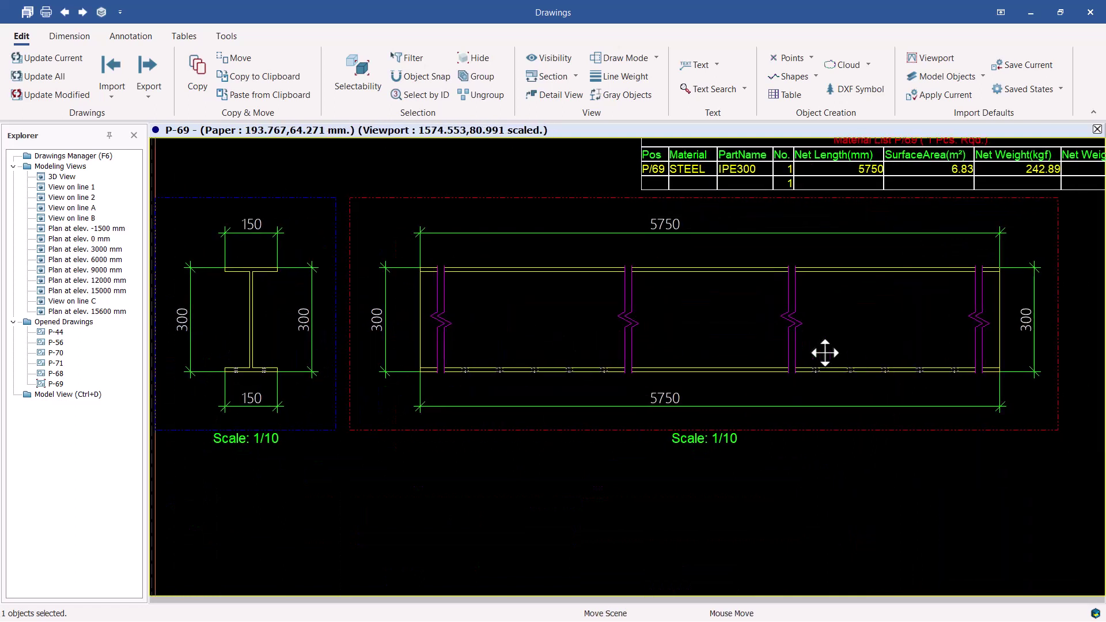